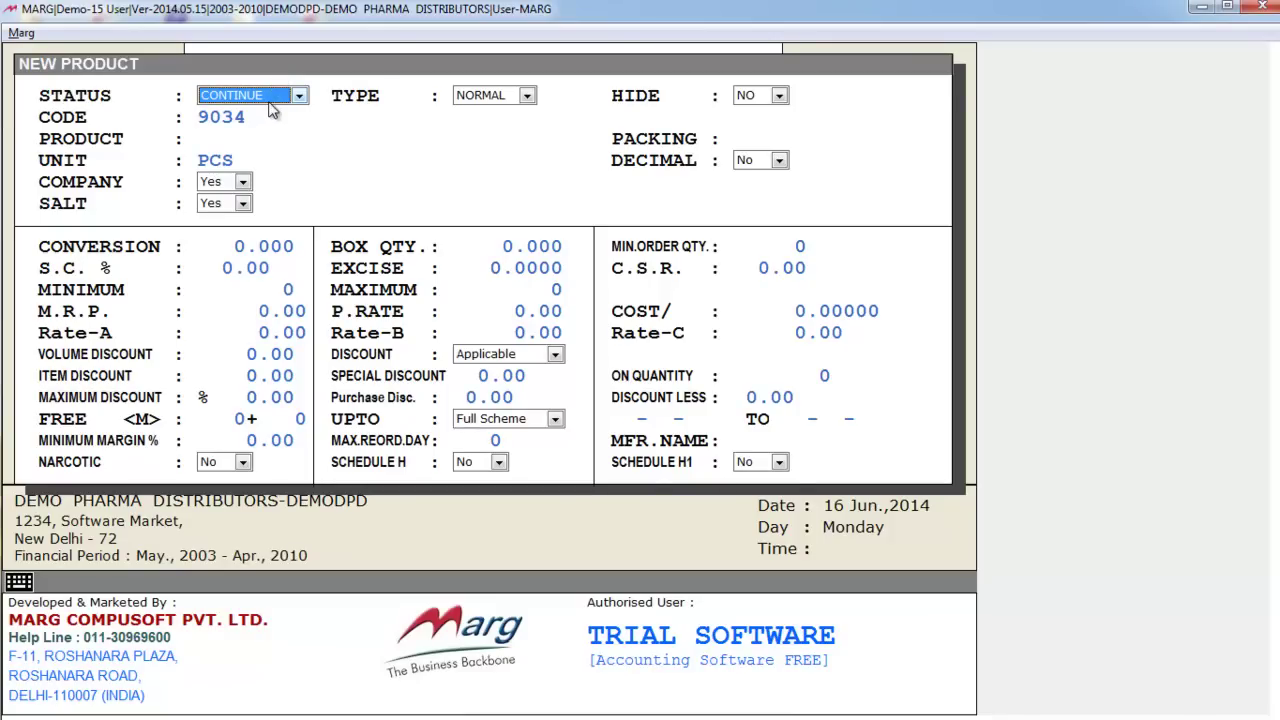
Keep the new product's status as CONTINUE after checking the available status options
key("Return")
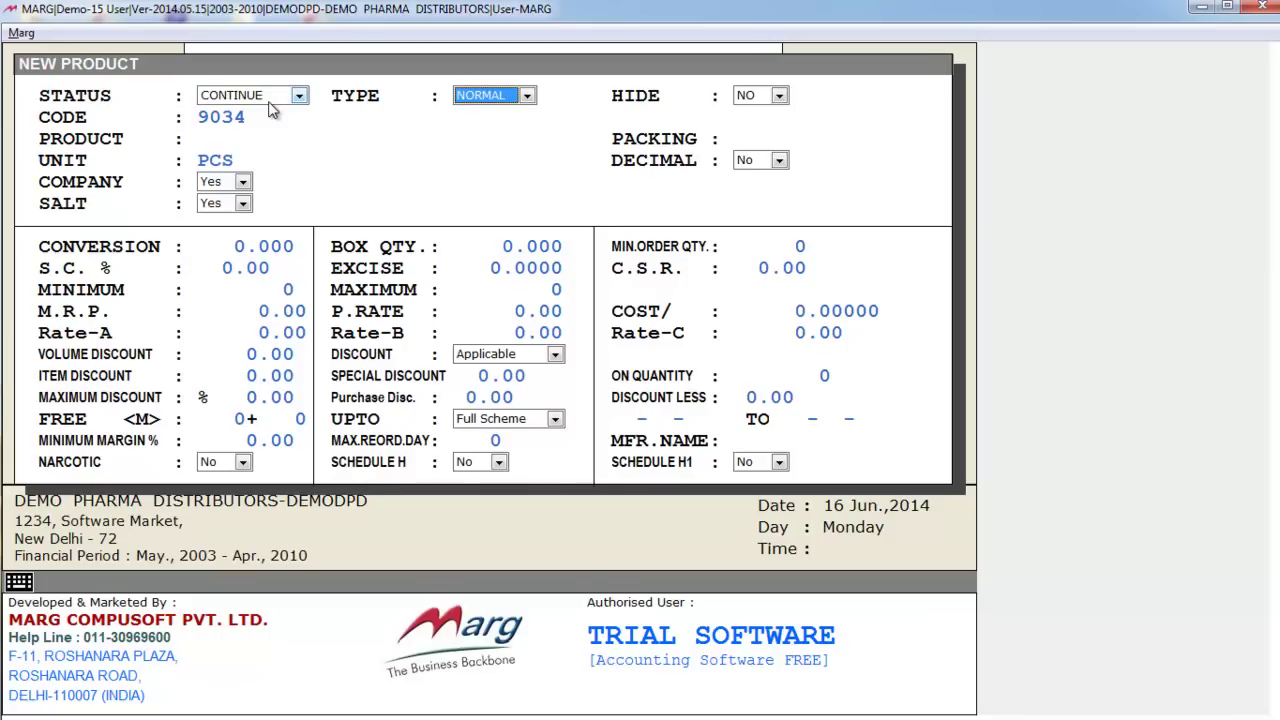
key("shift+Tab")
left_click(268, 101)
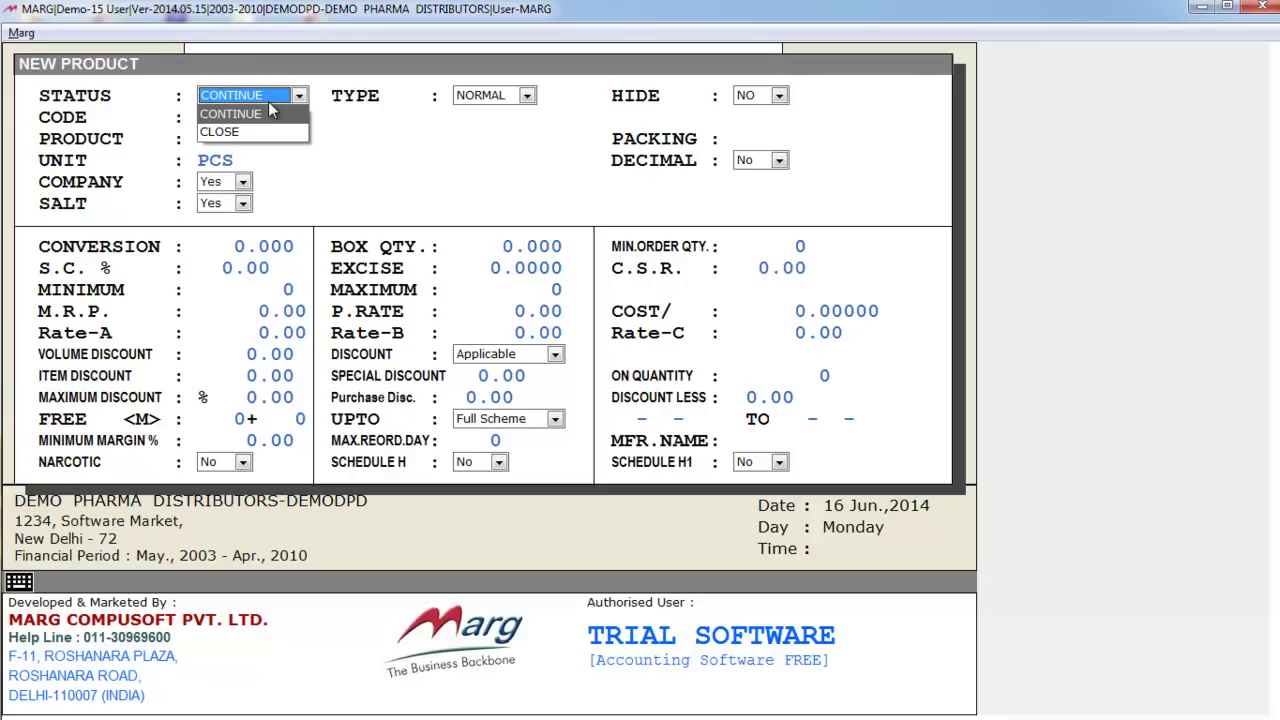
left_click(270, 113)
key("Return")
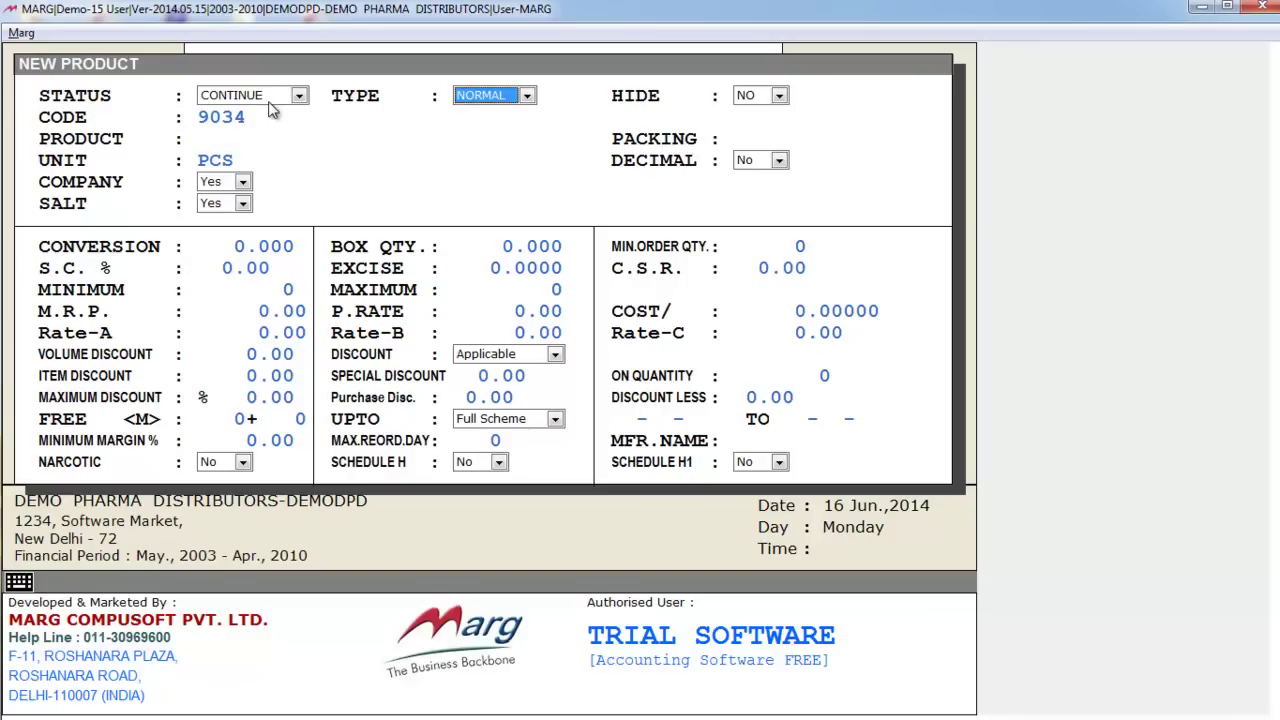
Keep the new product's type as NORMAL and its hide option as NO
key("alt+Down")
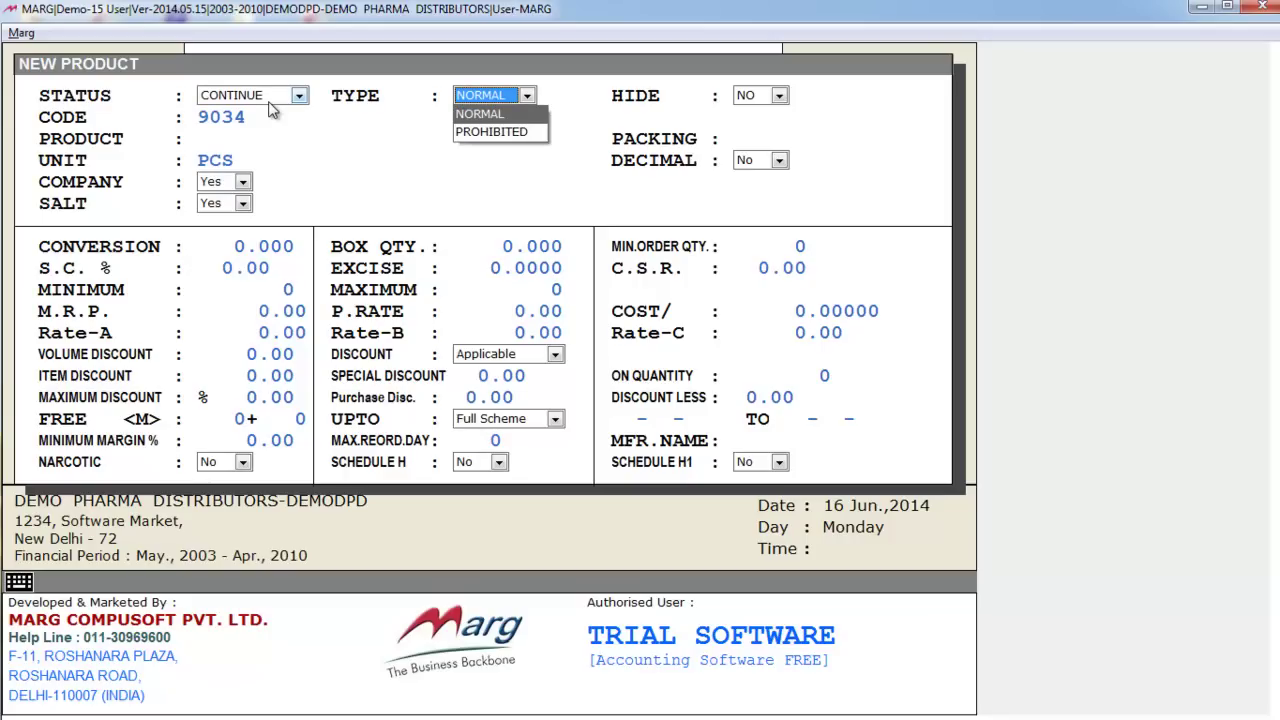
key("Down")
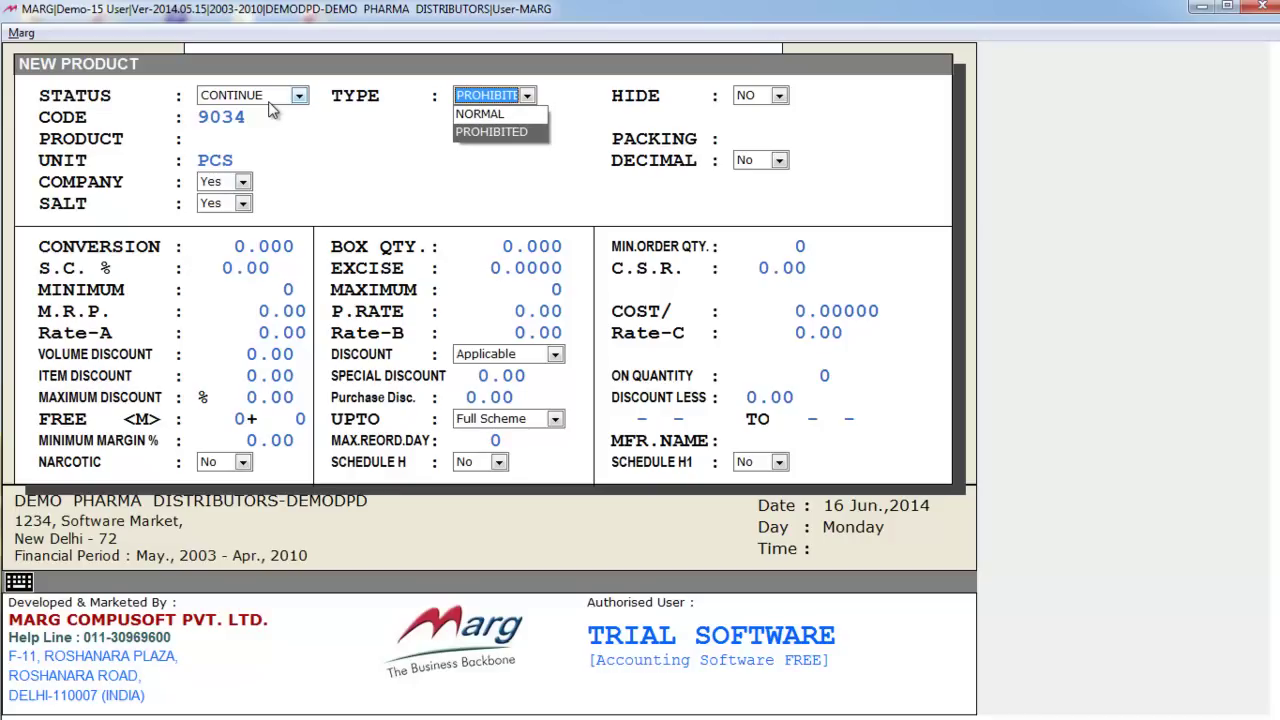
key("Up")
key("Return")
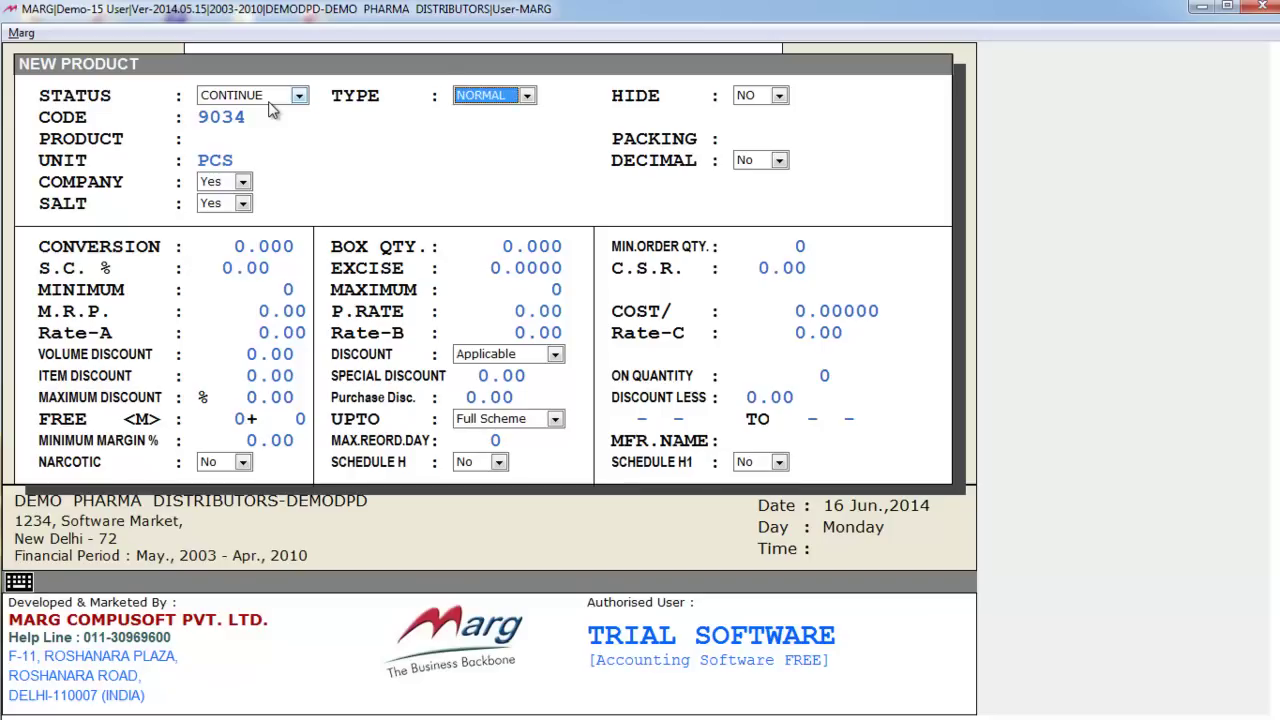
key("Return")
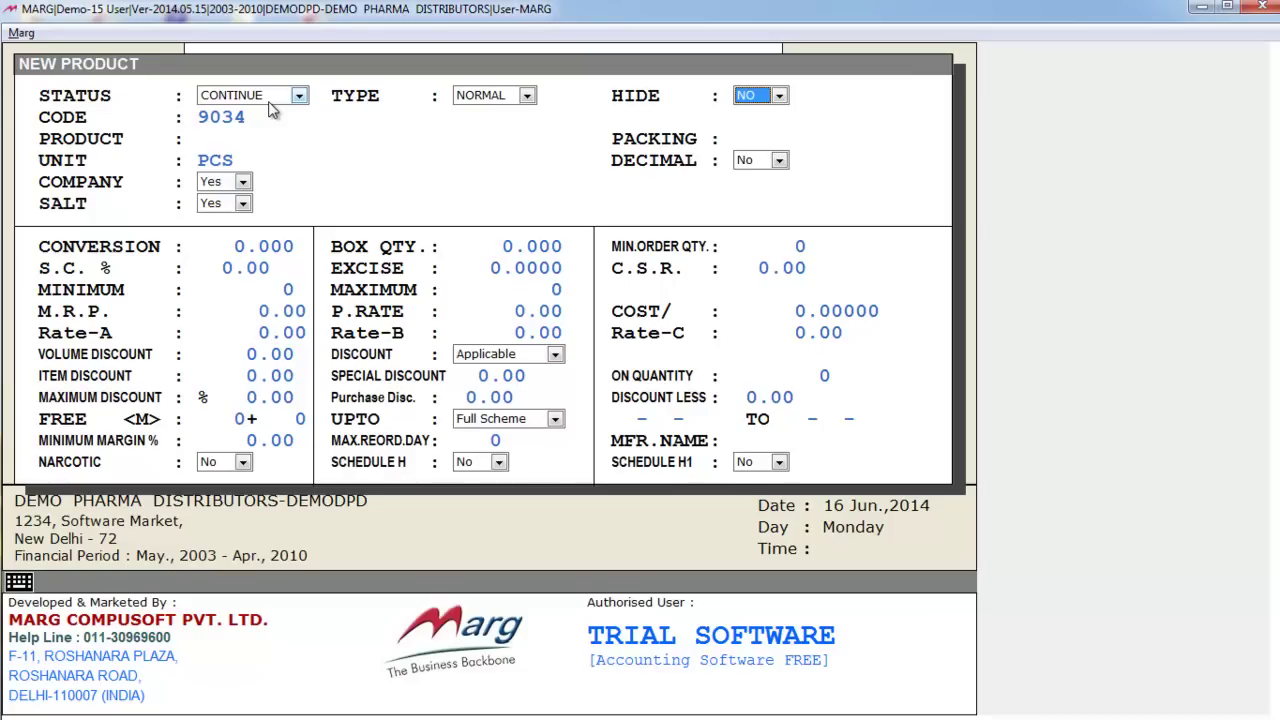
key("alt+Down")
key("Return")
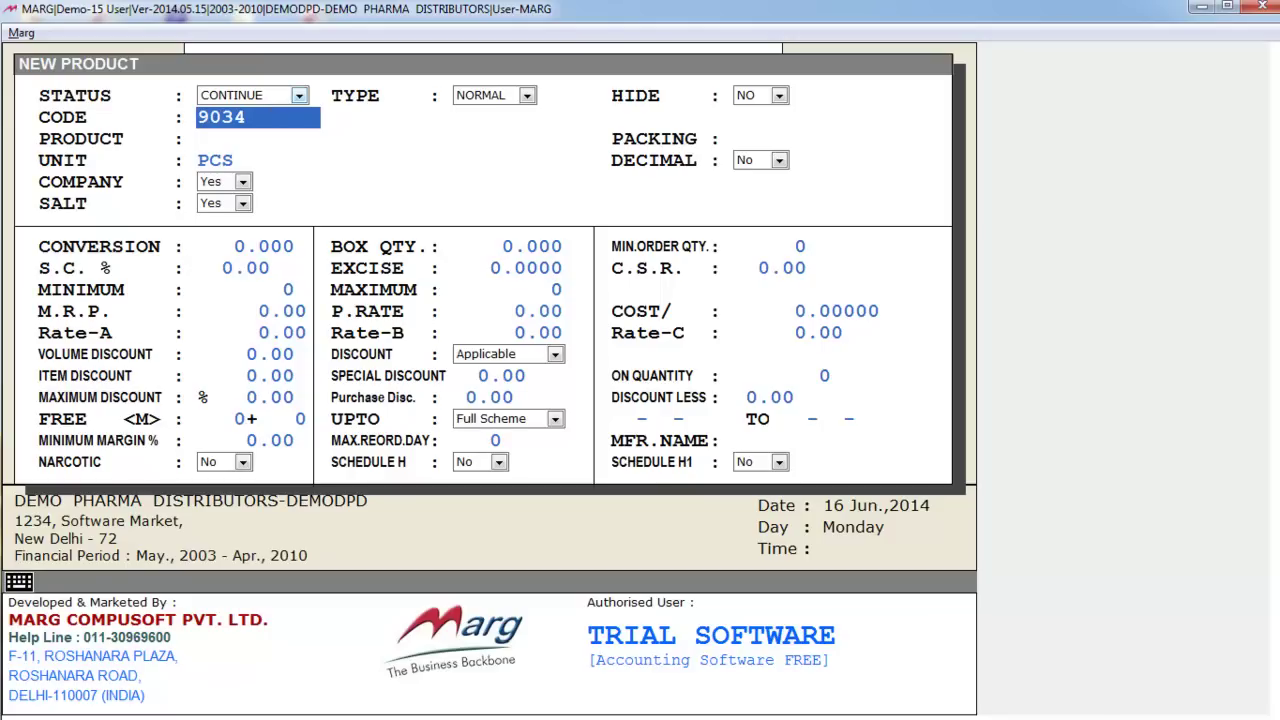
Change the new product's code to 9053
key("BackSpace")
key("BackSpace")
key("BackSpace")
type("053")
key("Return")
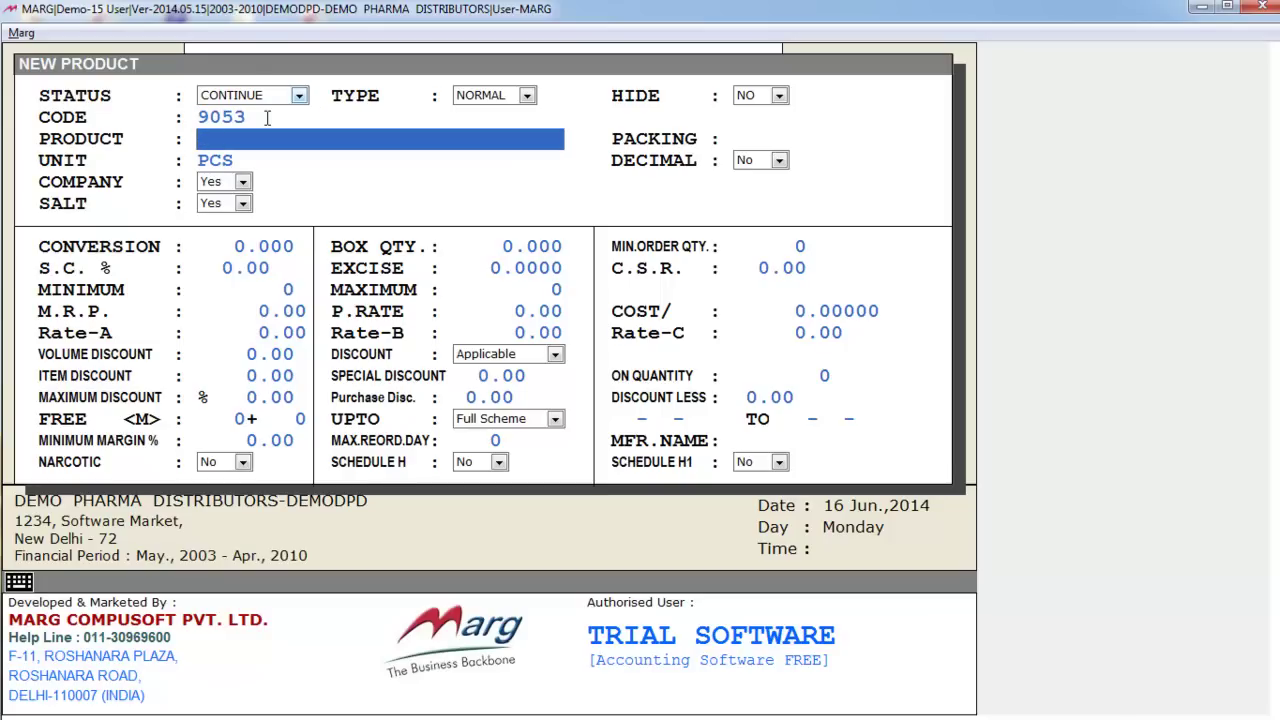
Name the product TEST ITEM and enter 1*10 as its packing
type("TEST ITEM")
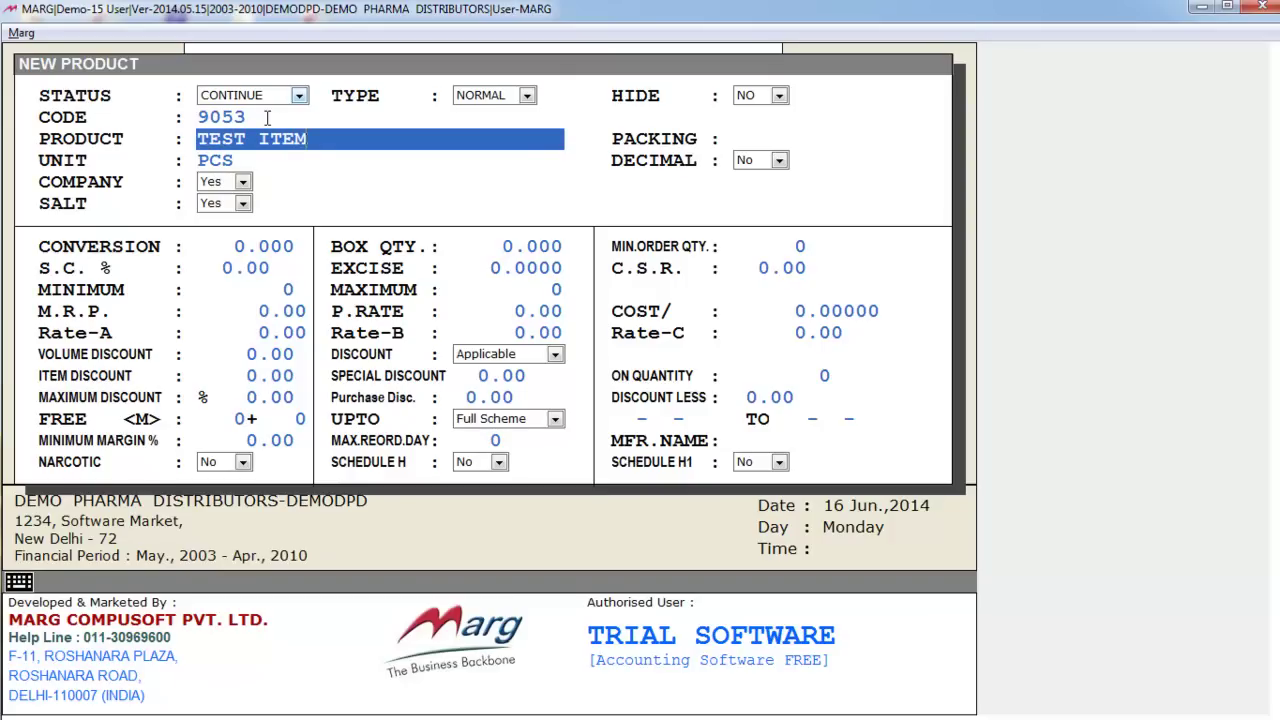
key("Return")
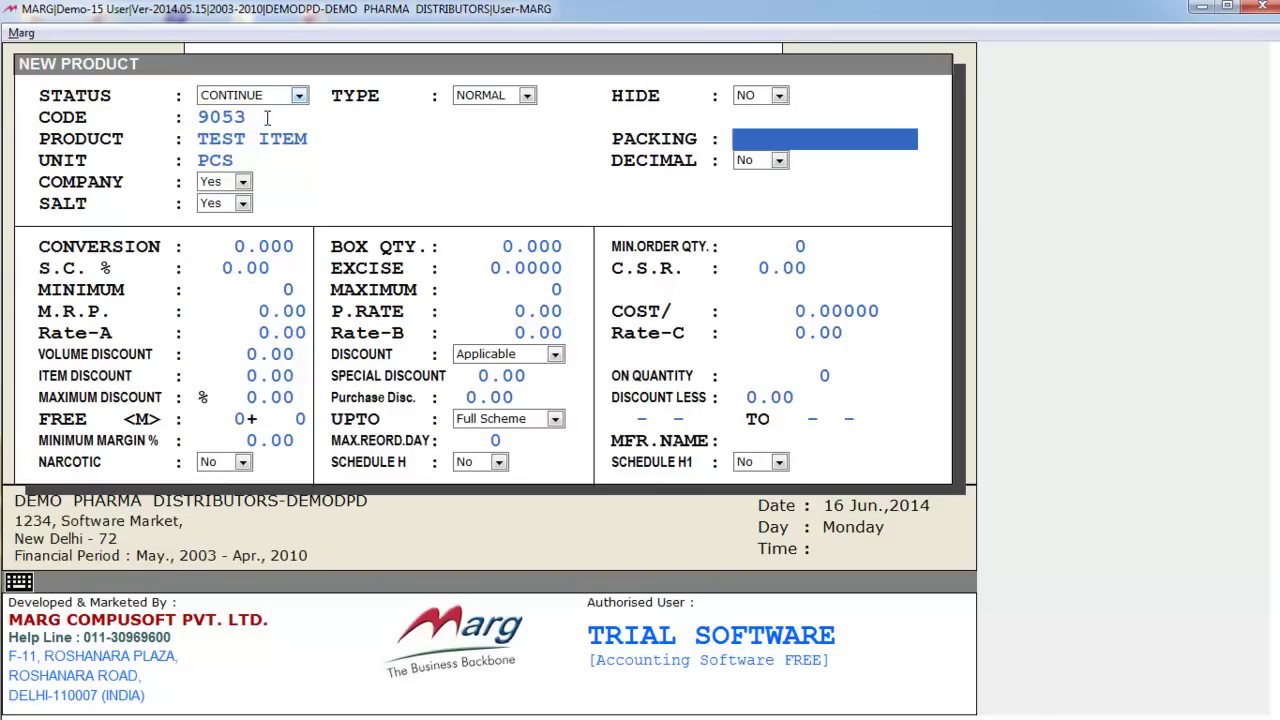
type("1*10")
key("Return")
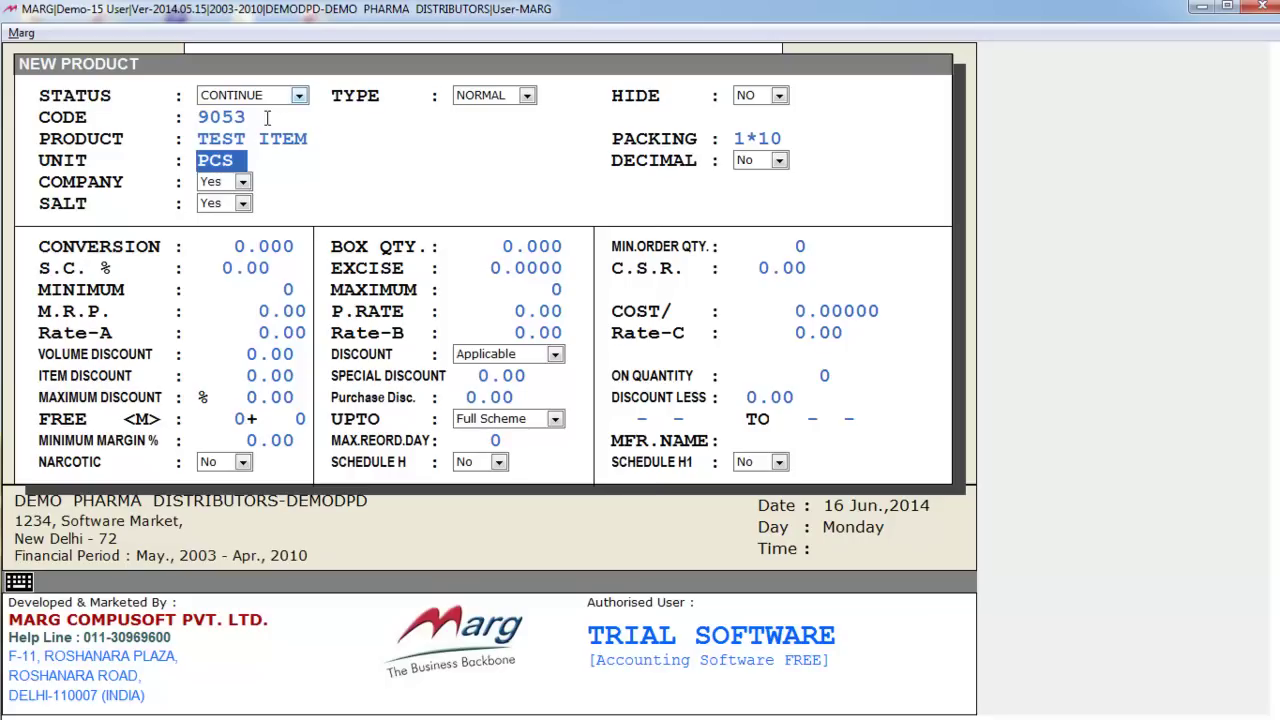
Accept PCS as the product's unit and keep decimal quantities set to No
key("Return")
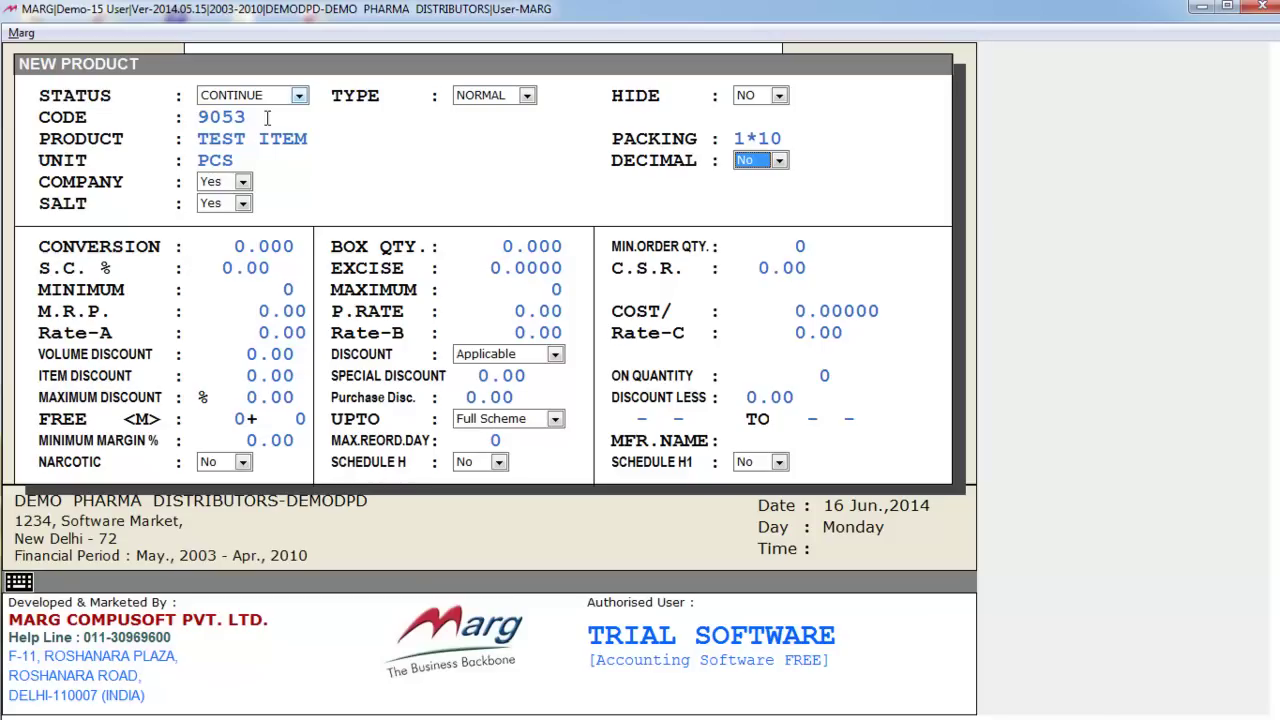
key("alt+Down")
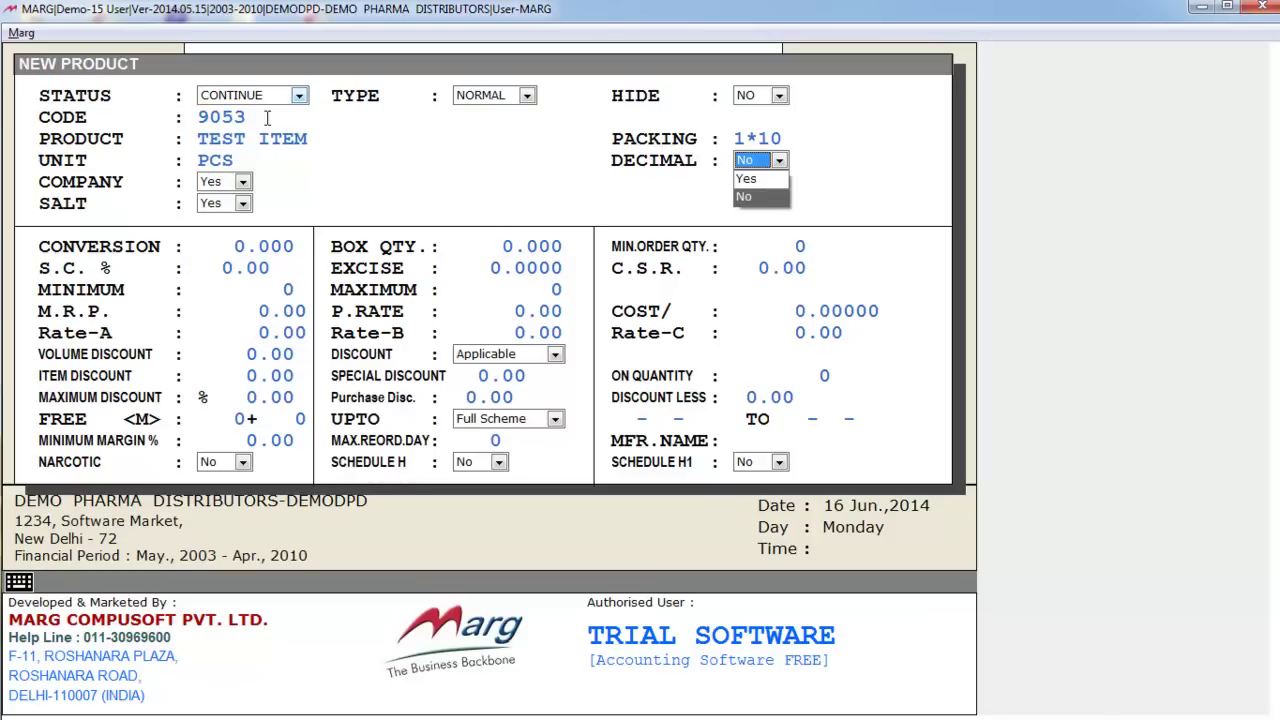
key("Return")
key("Return")
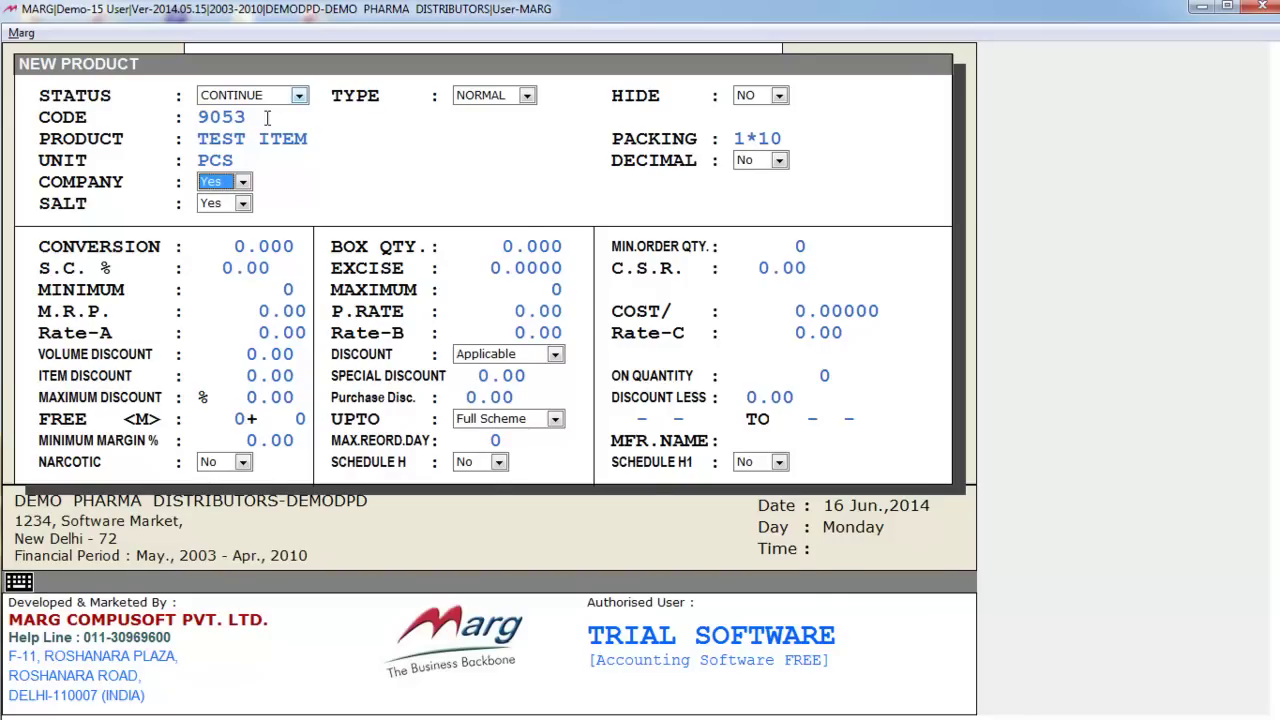
Assign RANBAXY LIMITED. as the product's company, looking briefly at the new company form without creating one
key("Return")
key("Down")
key("Down")
key("Down")
key("Down")
key("Down")
key("Down")
key("Down")
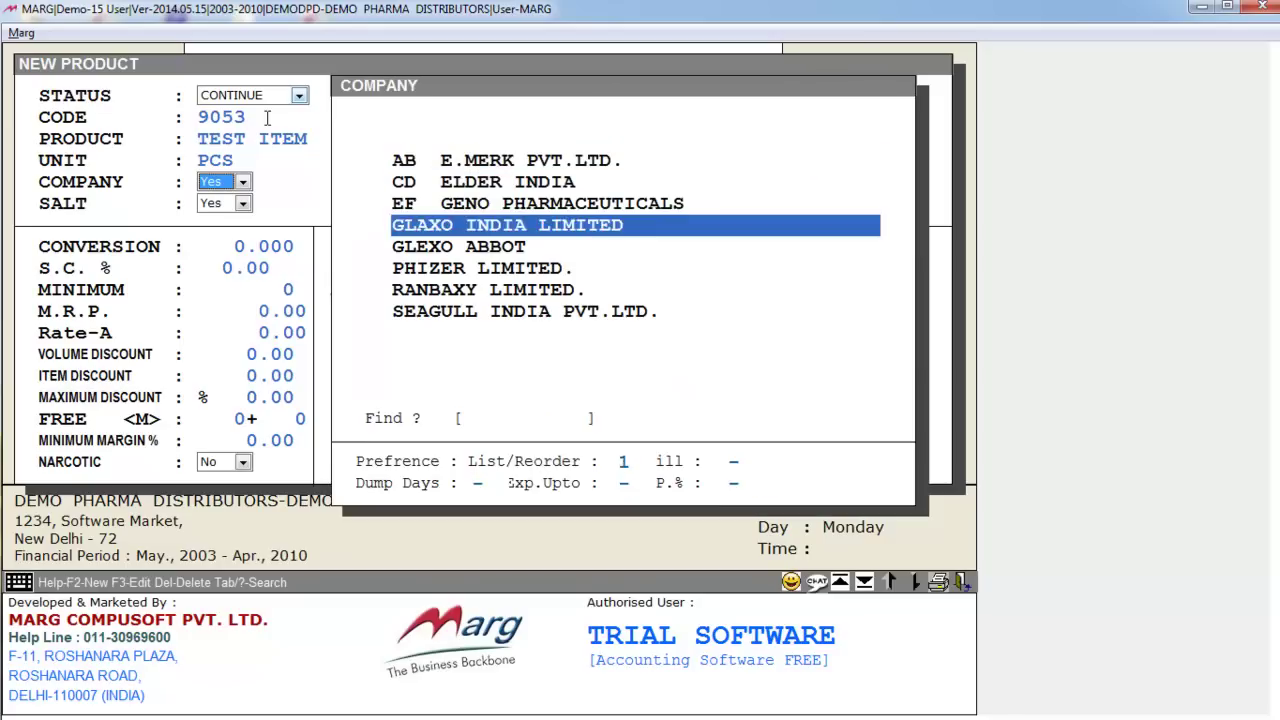
key("Down")
key("Up")
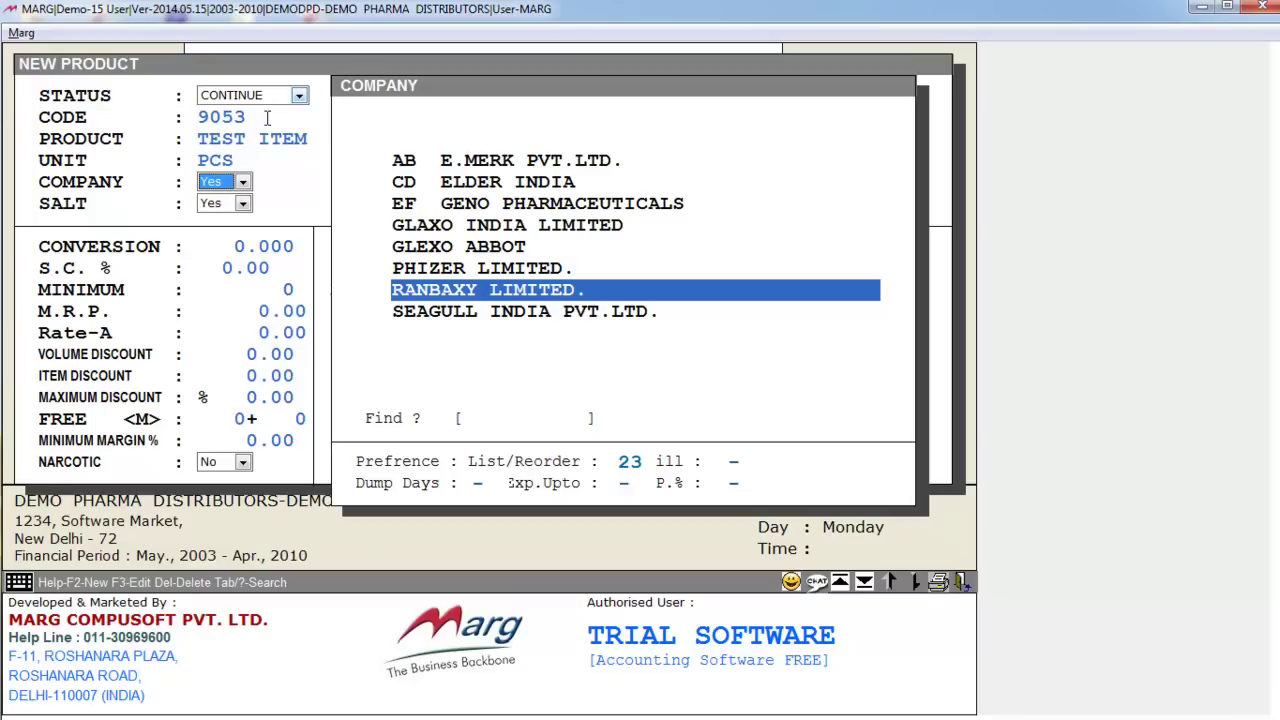
key("F2")
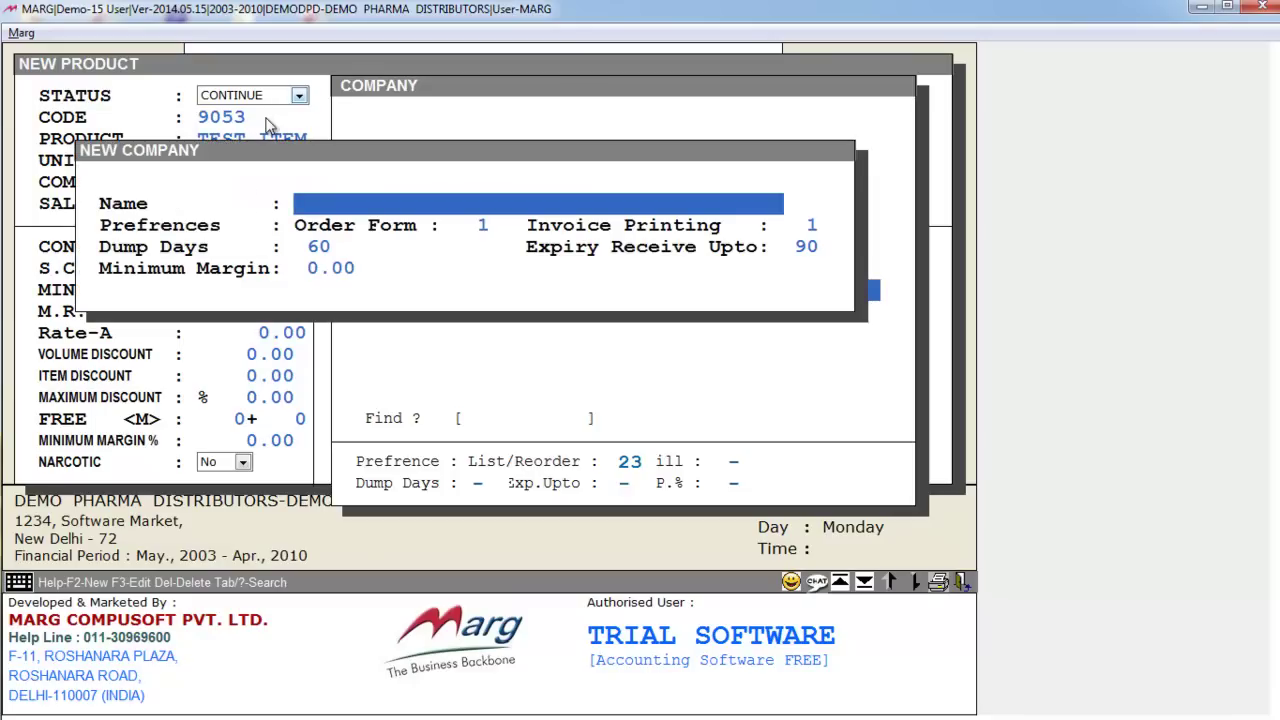
key("Escape")
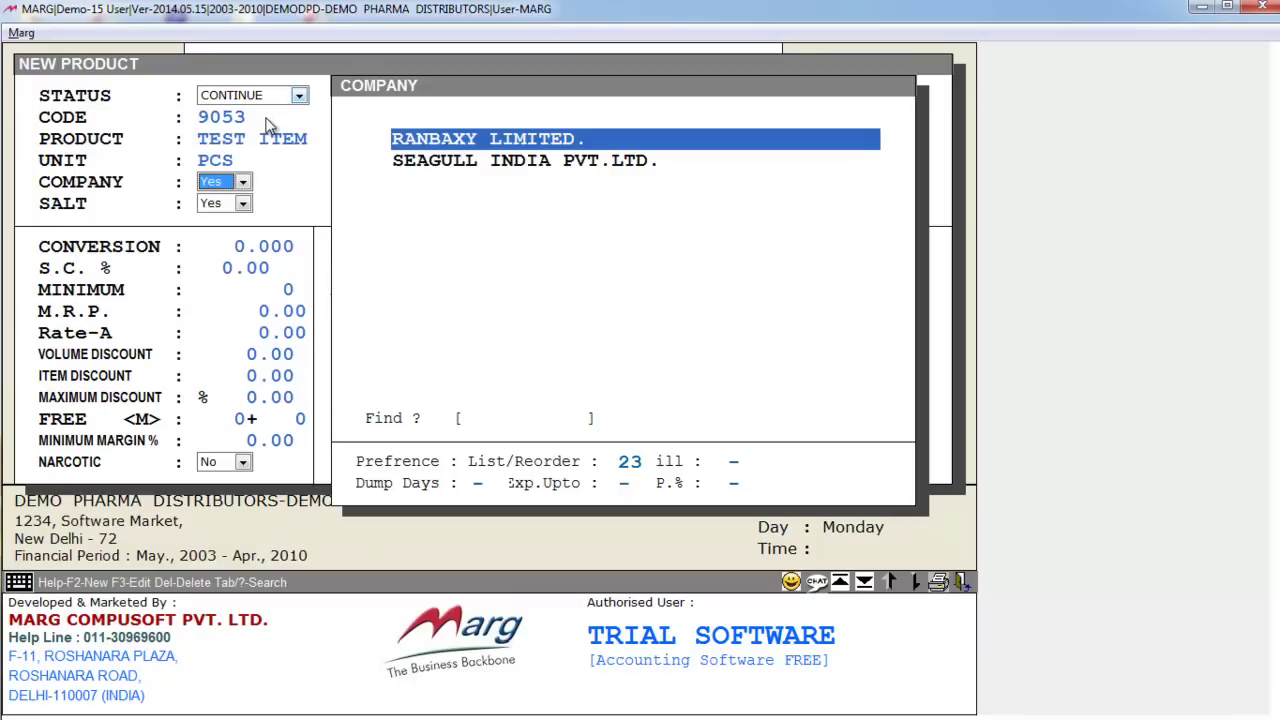
key("Return")
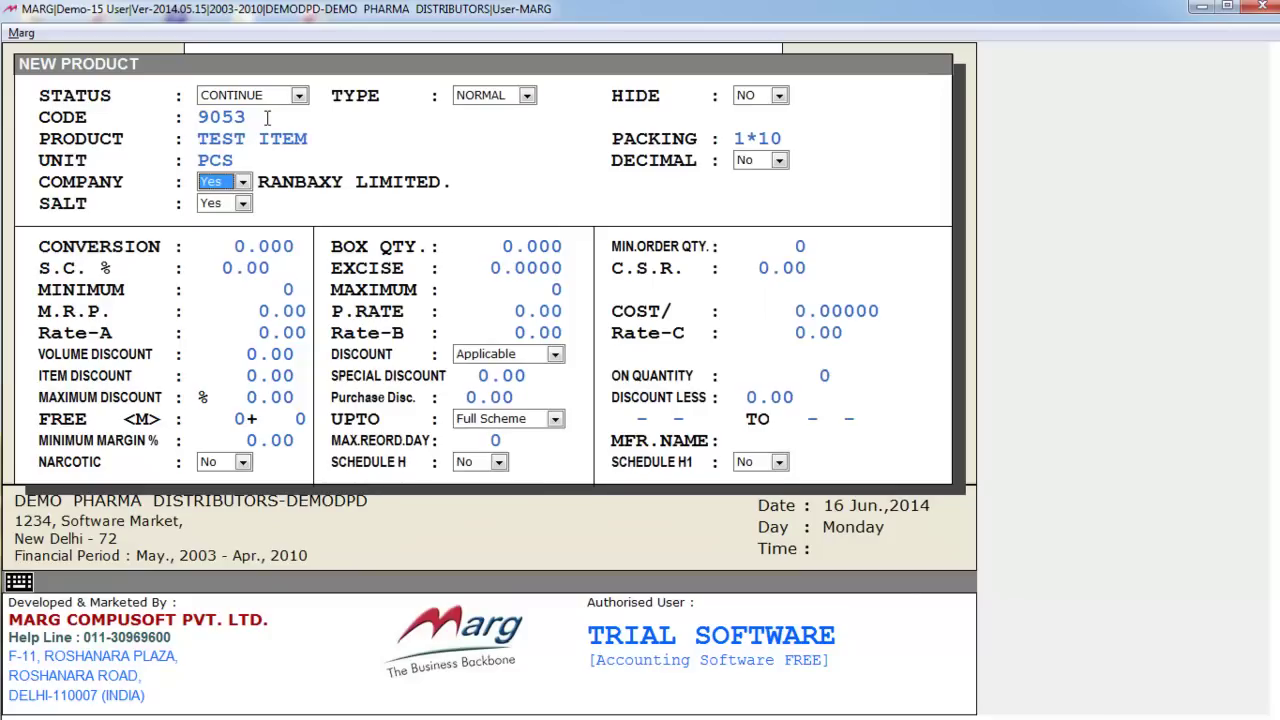
key("Return")
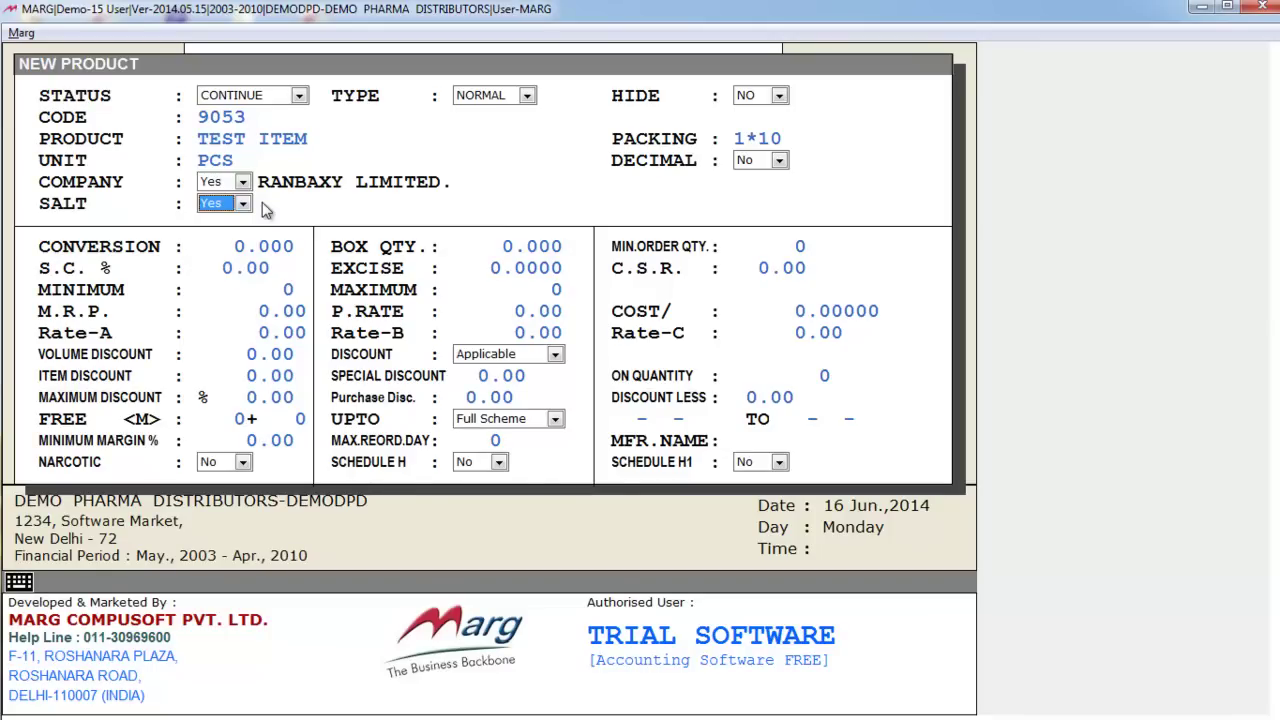
Create a new salt named CIPROFLOXIN and assign it to the product
key("Return")
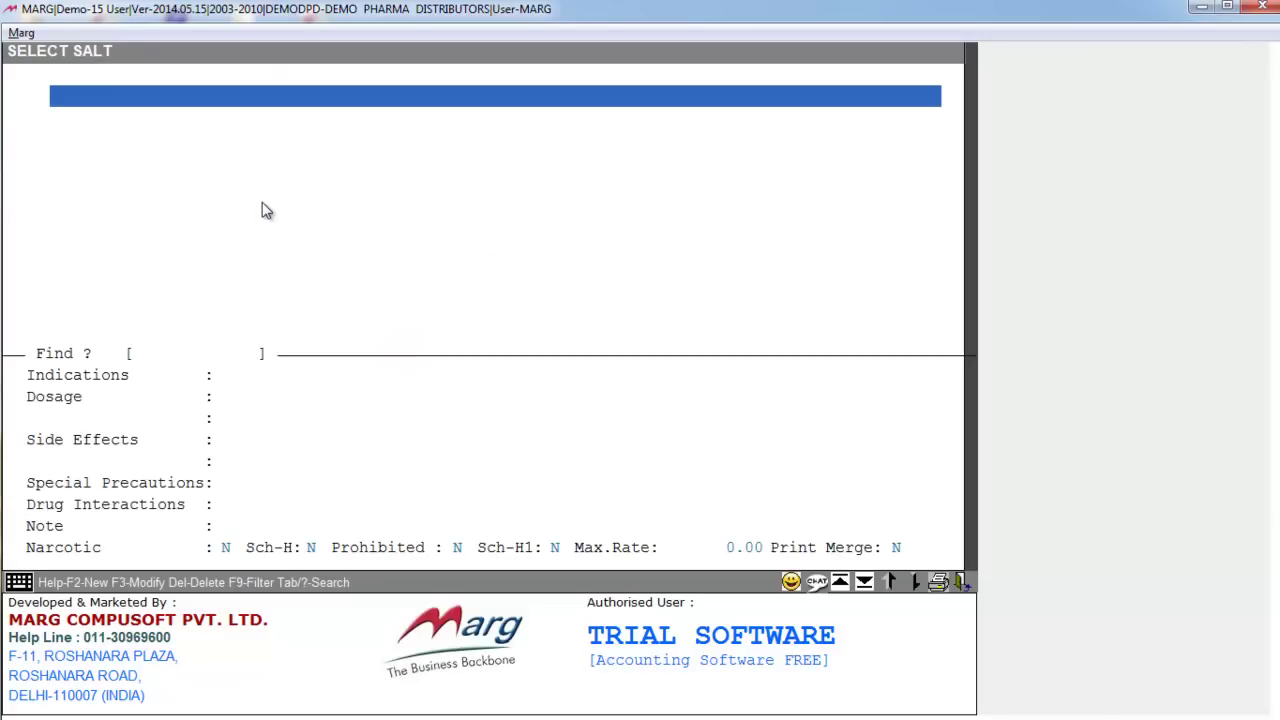
key("F2")
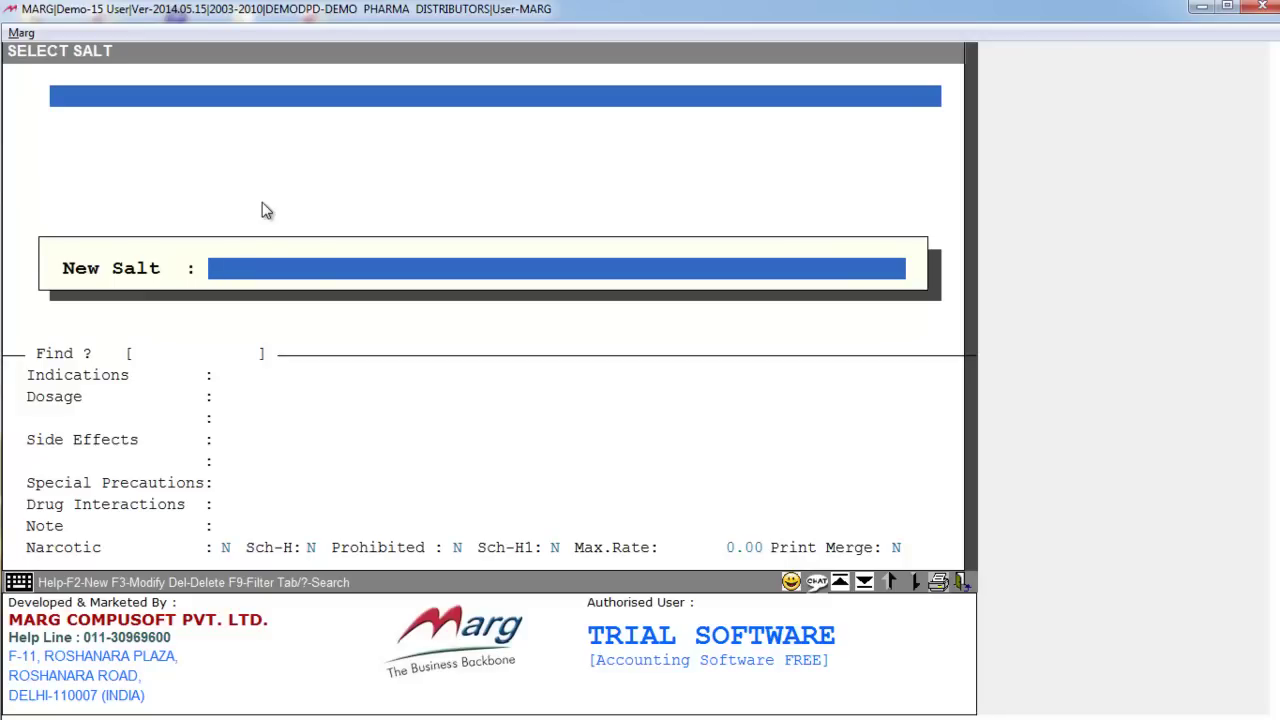
type("CIPROFLO")
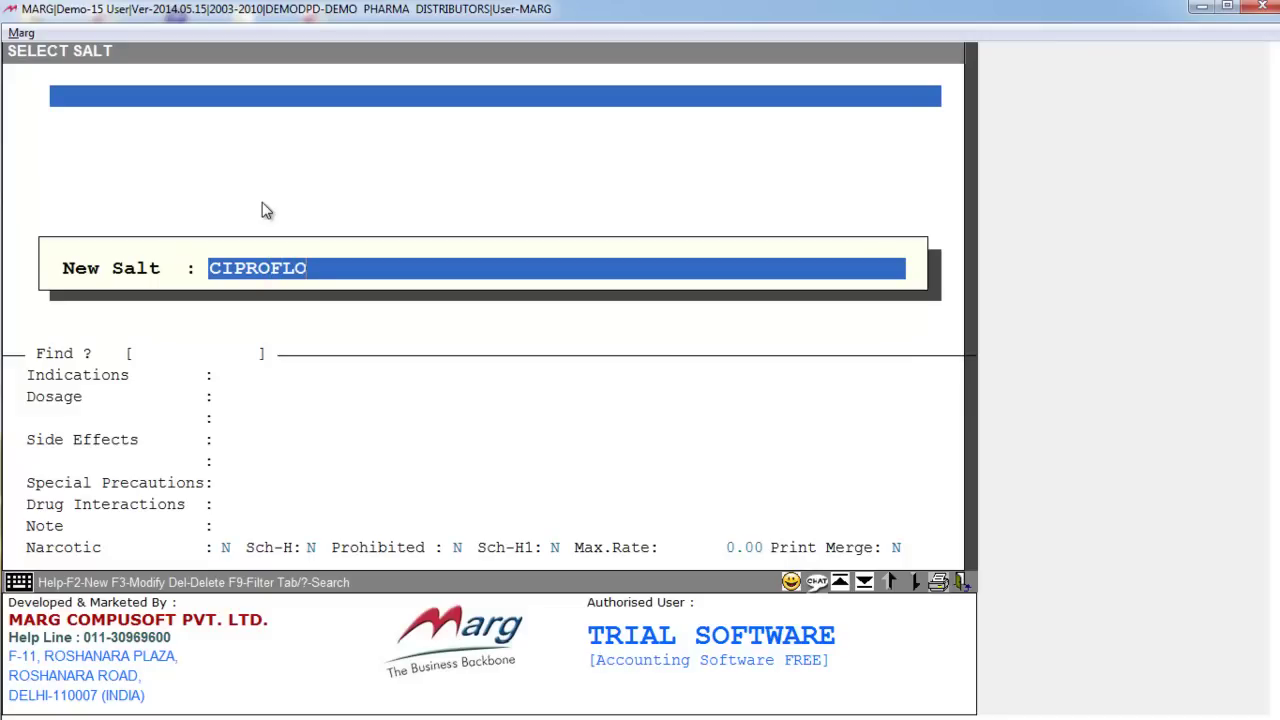
type("XIN")
key("Return")
key("Return")
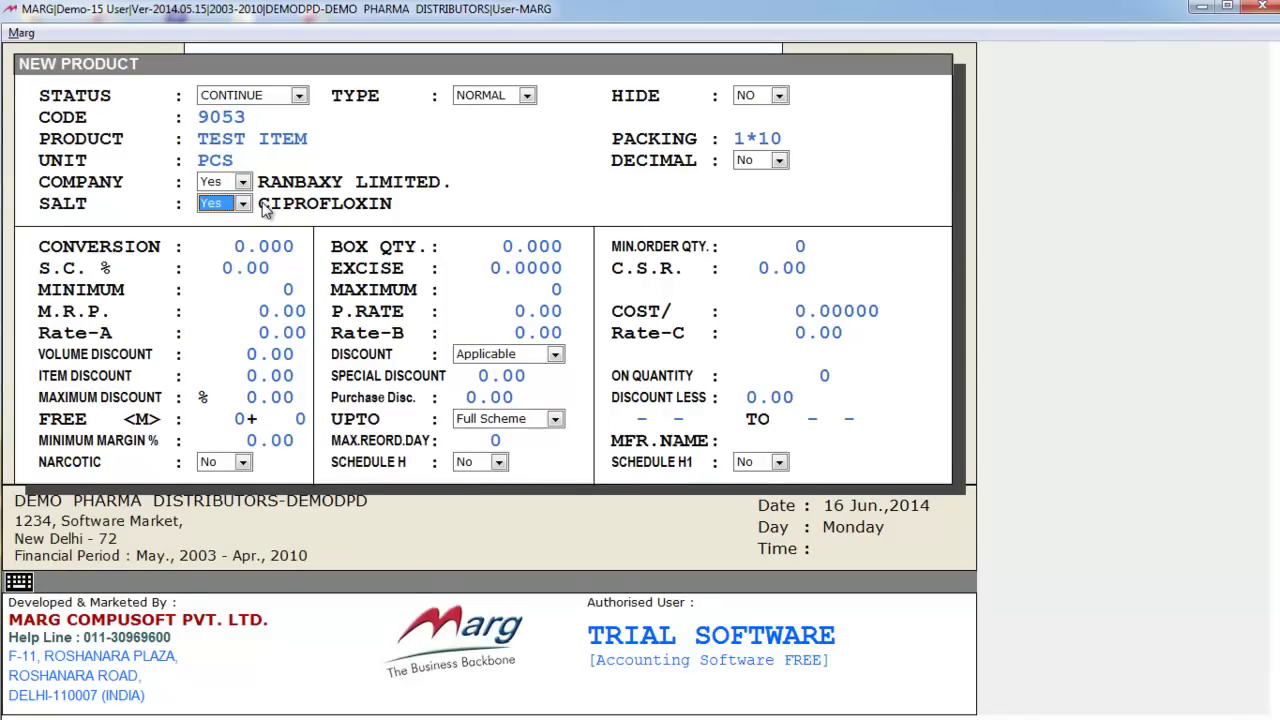
key("Return")
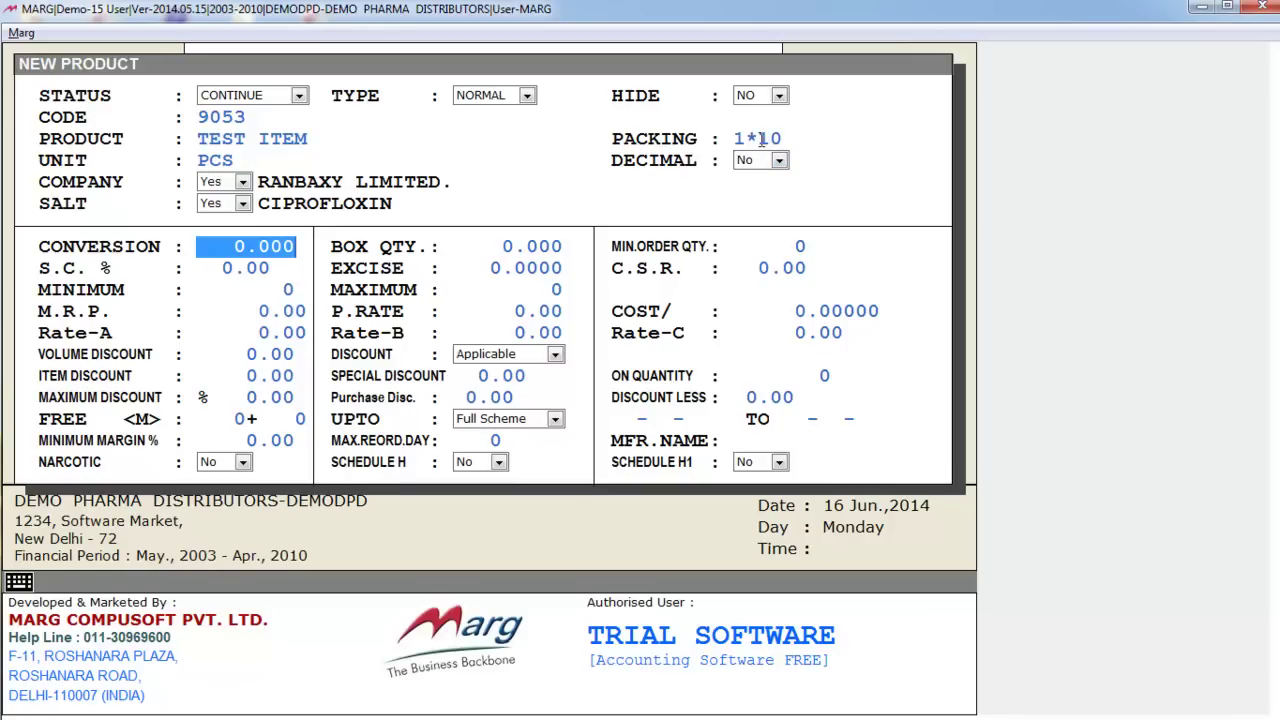
Set the product's conversion to 10 and its box quantity to 50
type("10 .")
key("Return")
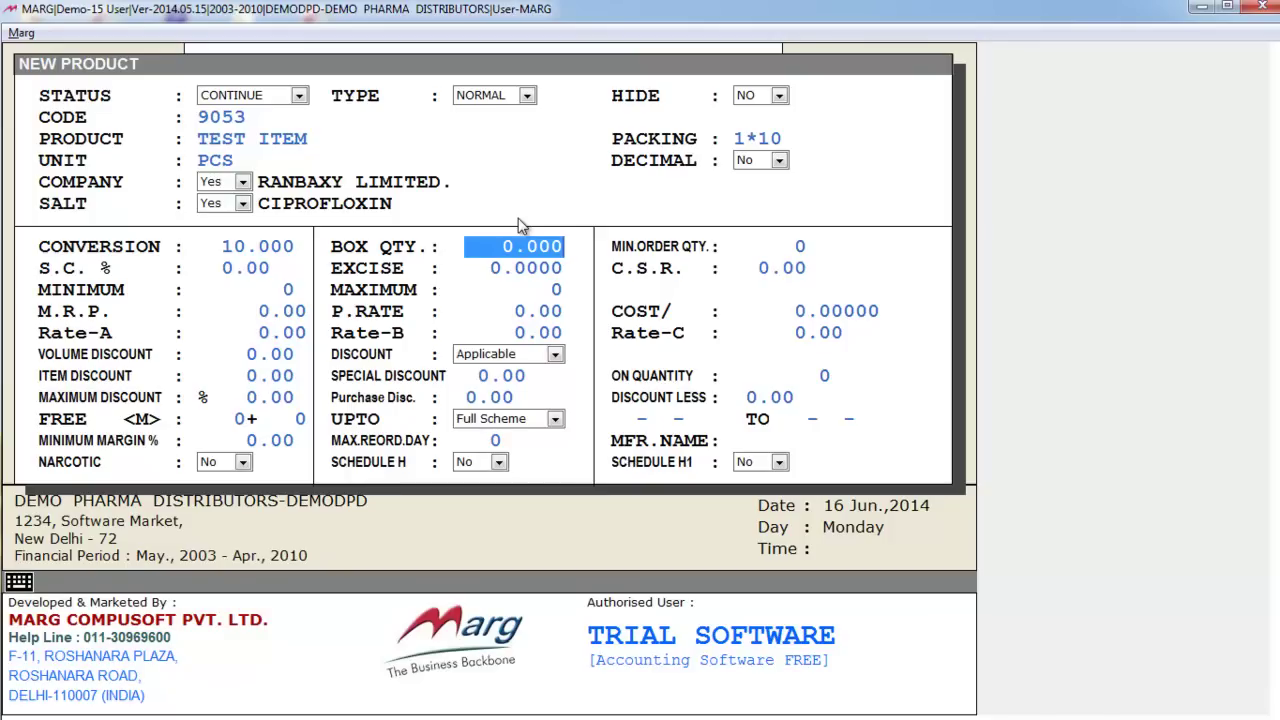
type("50 .")
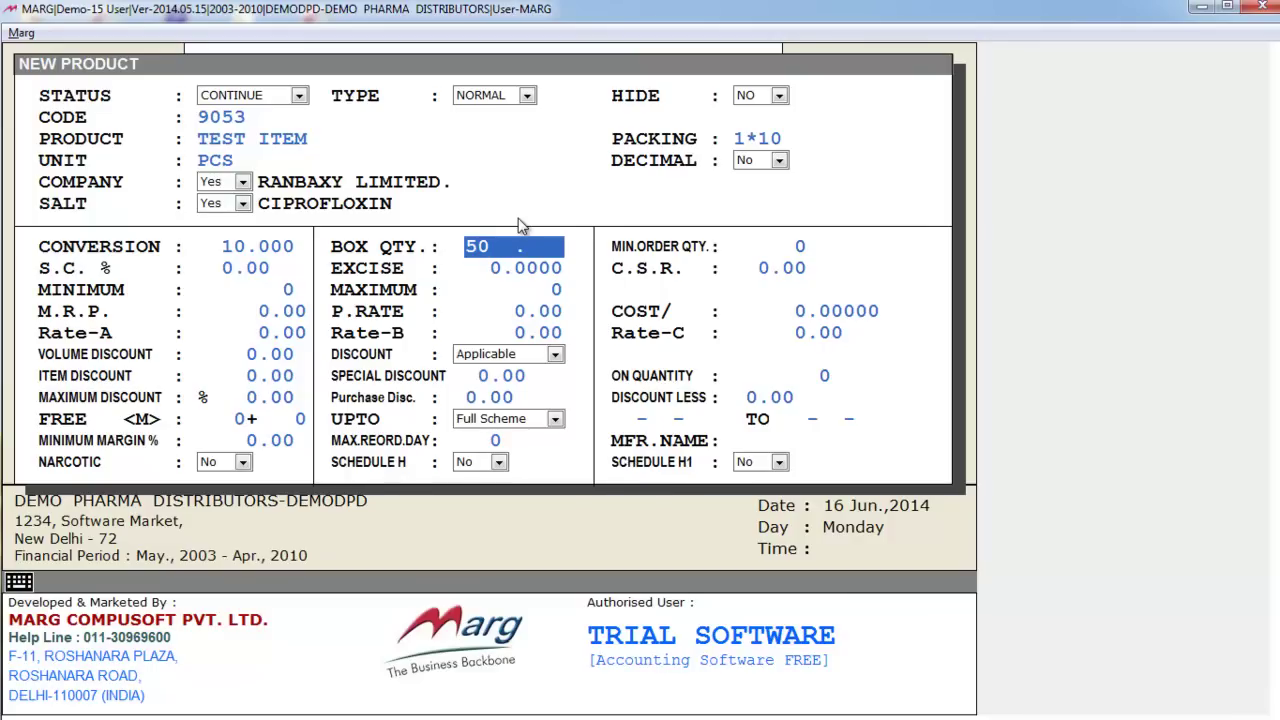
key("Return")
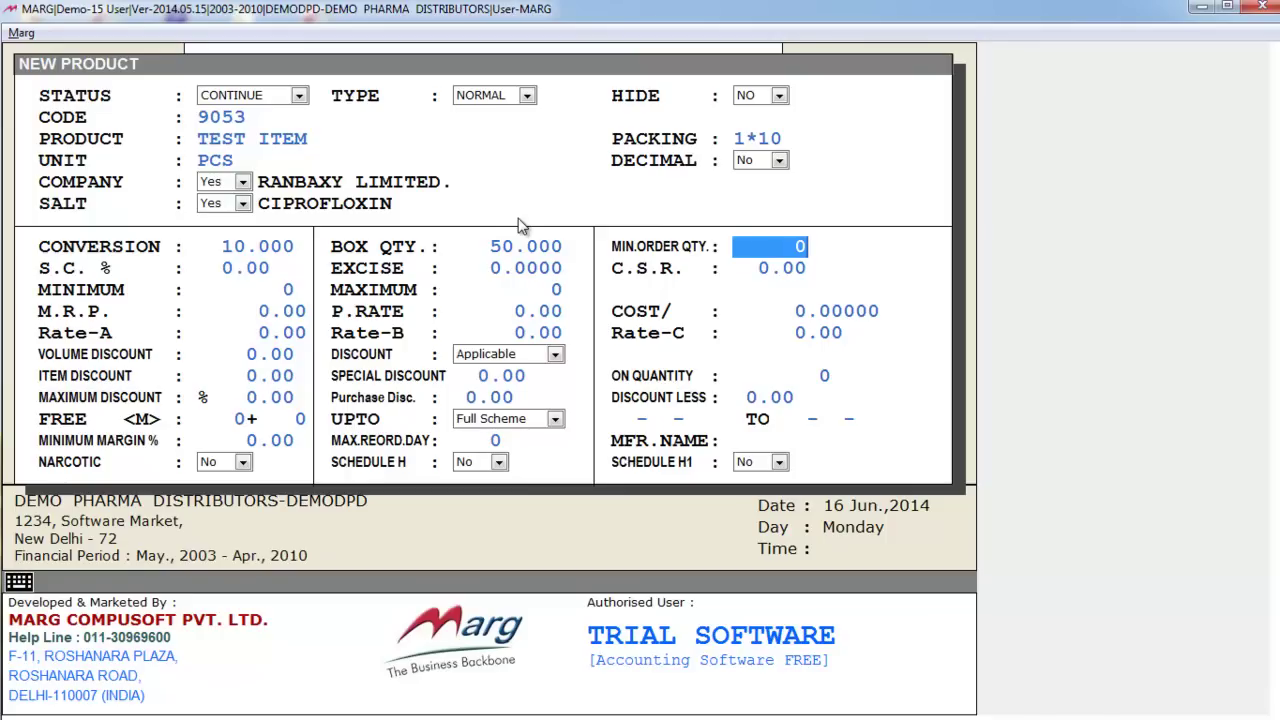
Accept the default minimum order quantity, S.C. %, excise and C.S.R., and set the product's minimum to 300
key("Return")
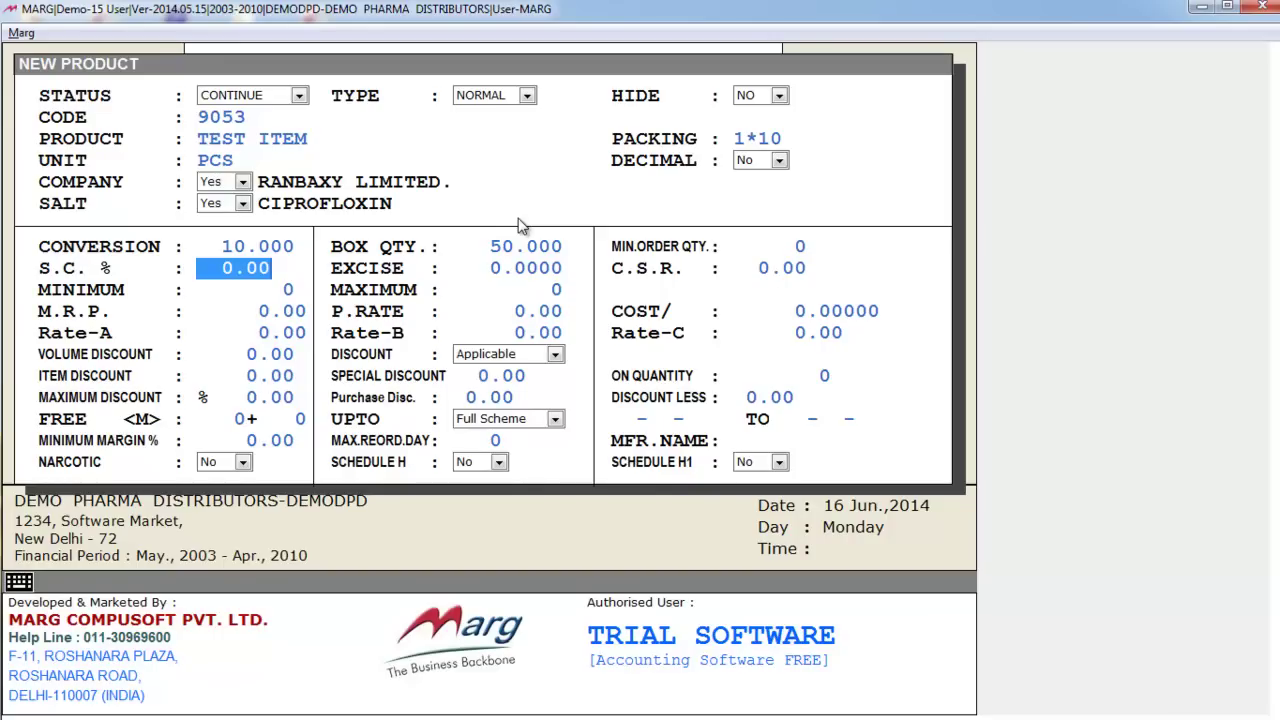
key("Return")
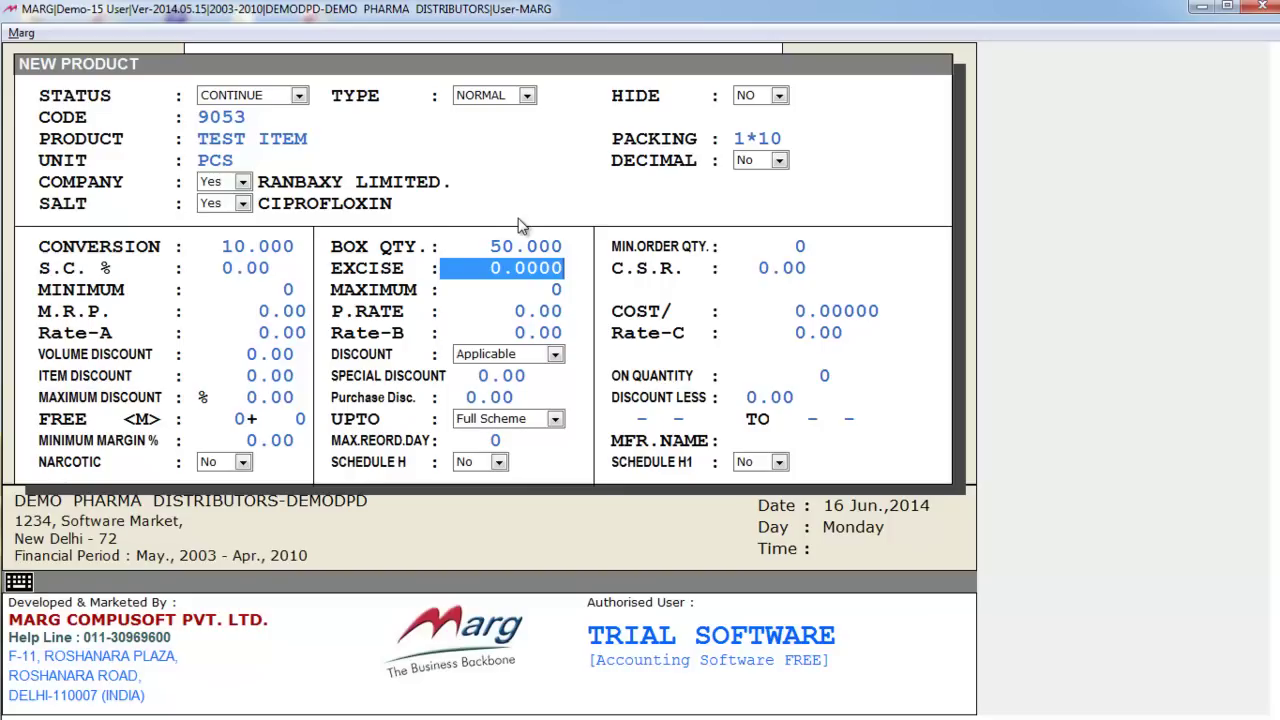
key("Return")
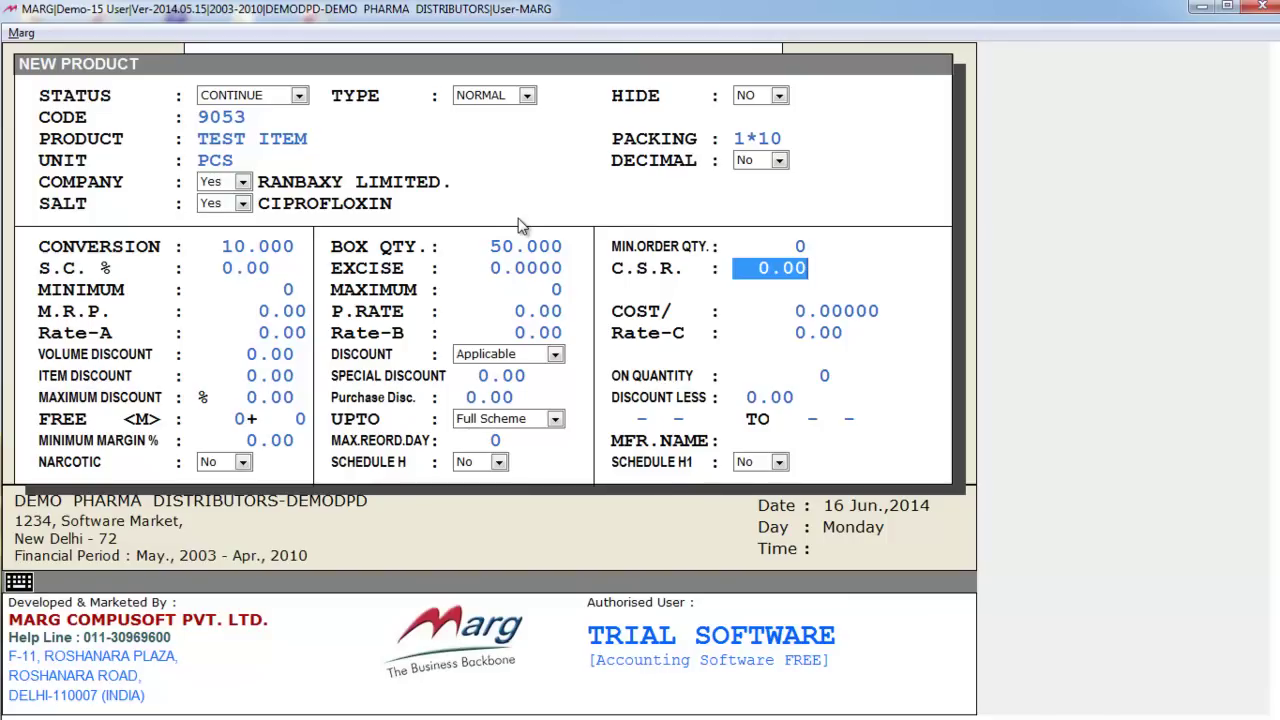
key("Return")
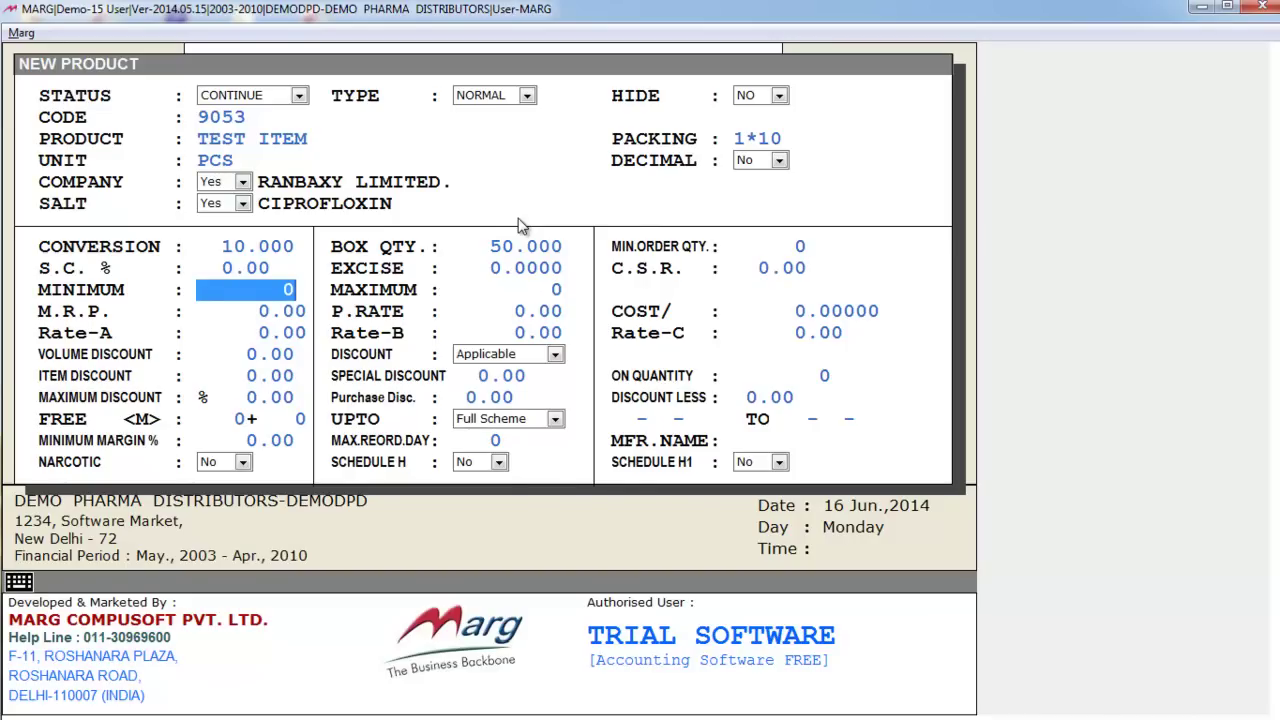
key("Return")
key("Up")
type("300")
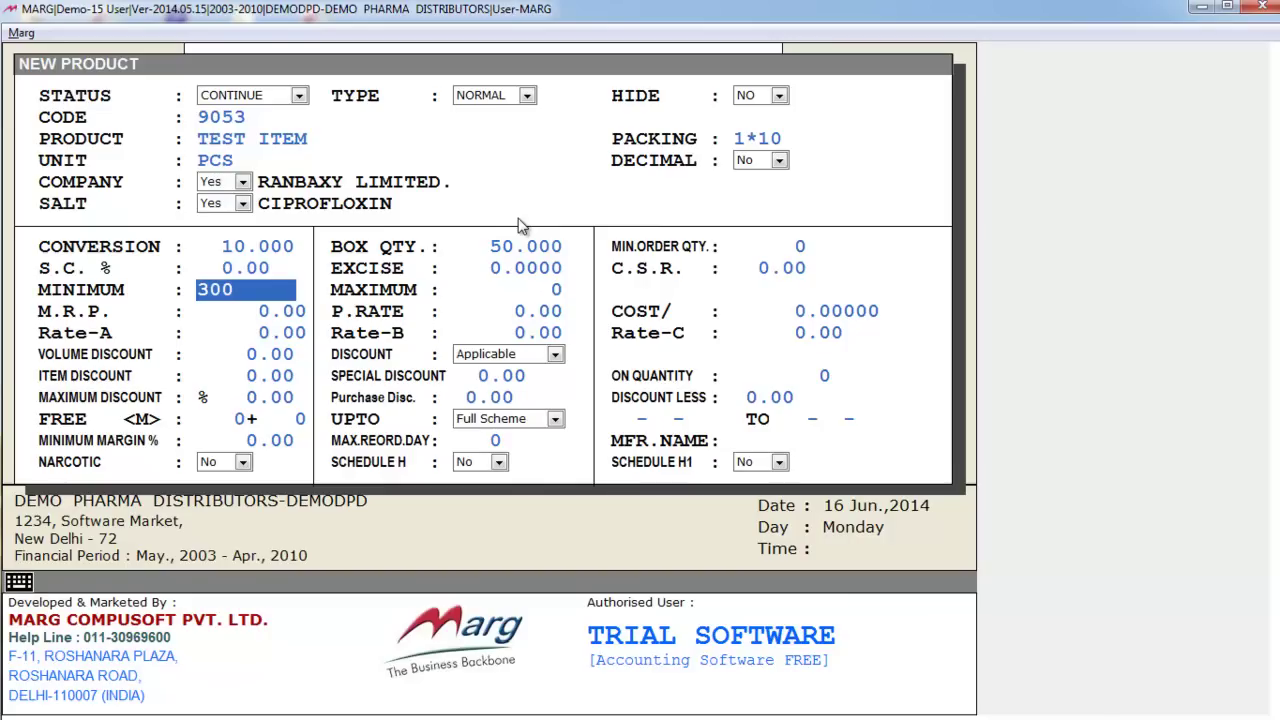
key("Return")
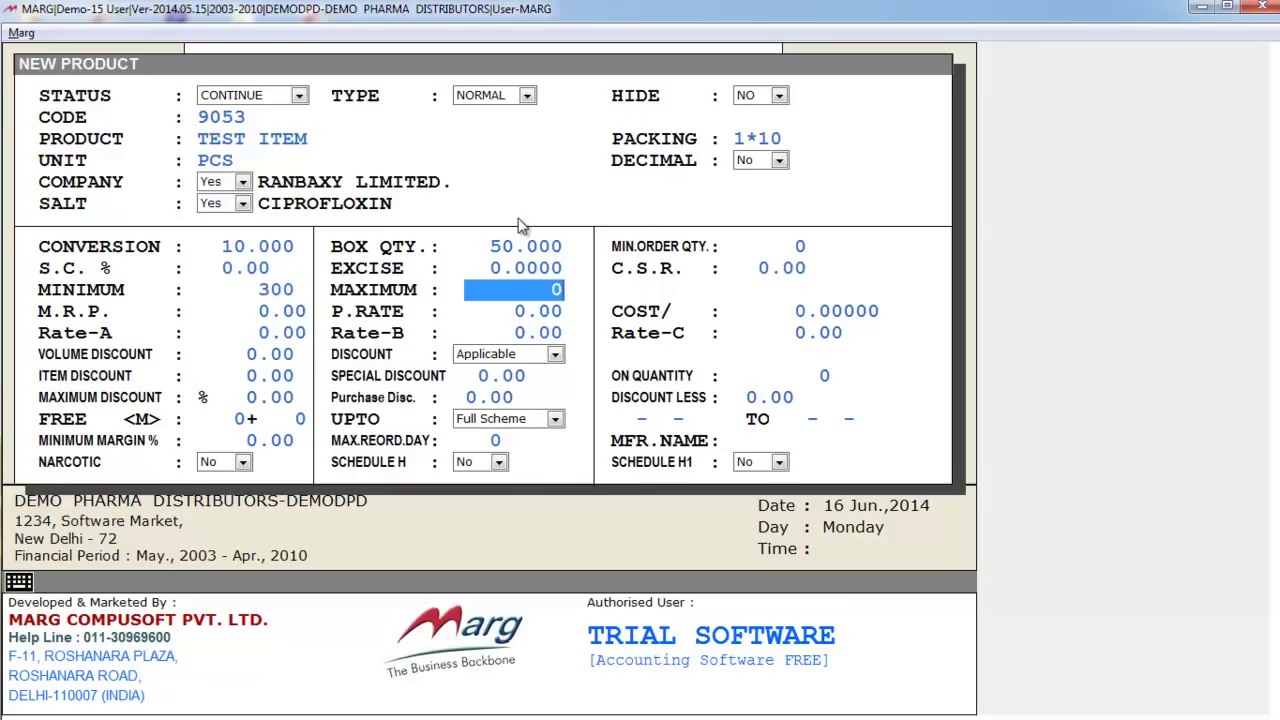
Set the product's maximum to 800, M.R.P. to 250 and purchase rate to 200, accepting the default cost
type("800")
key("Return")
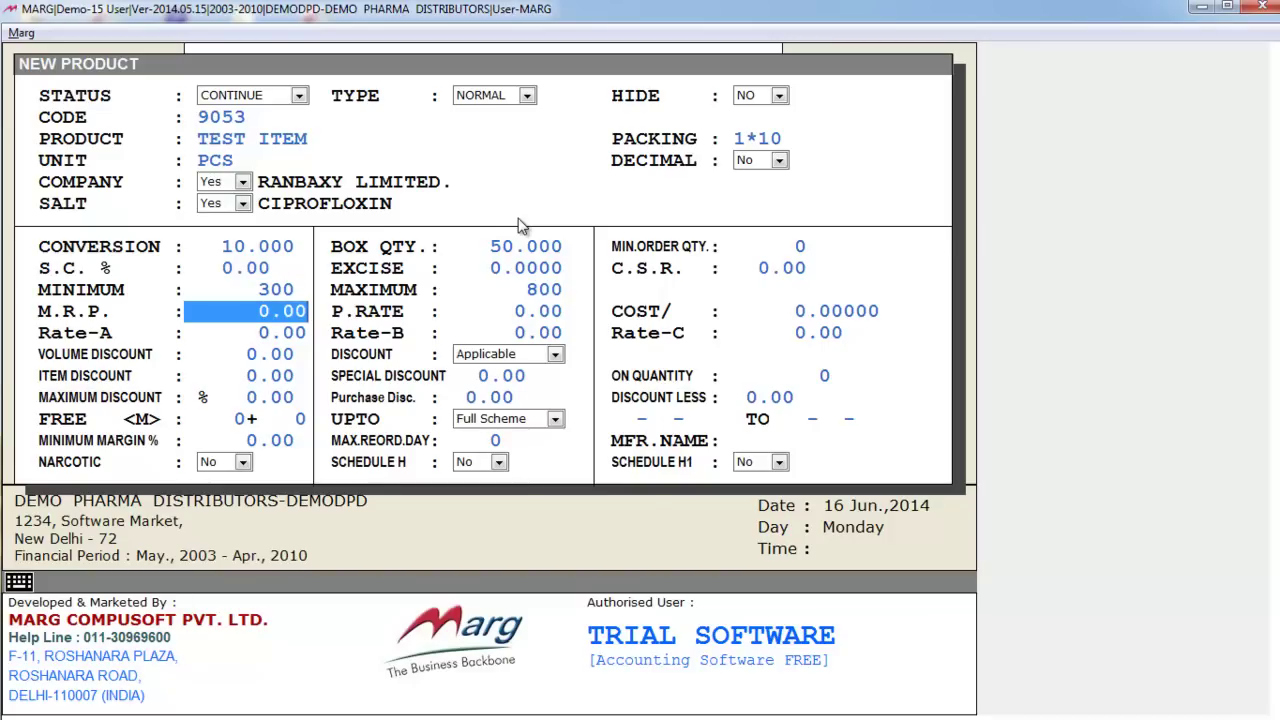
type("250")
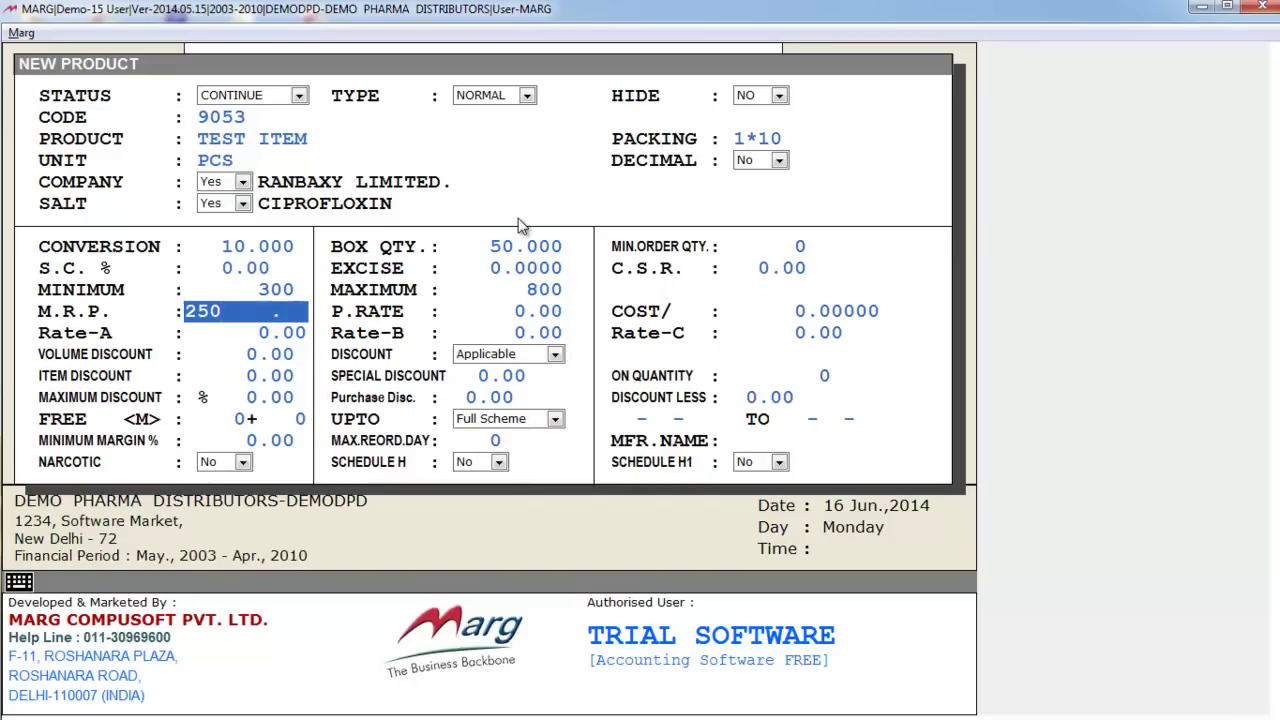
key("Return")
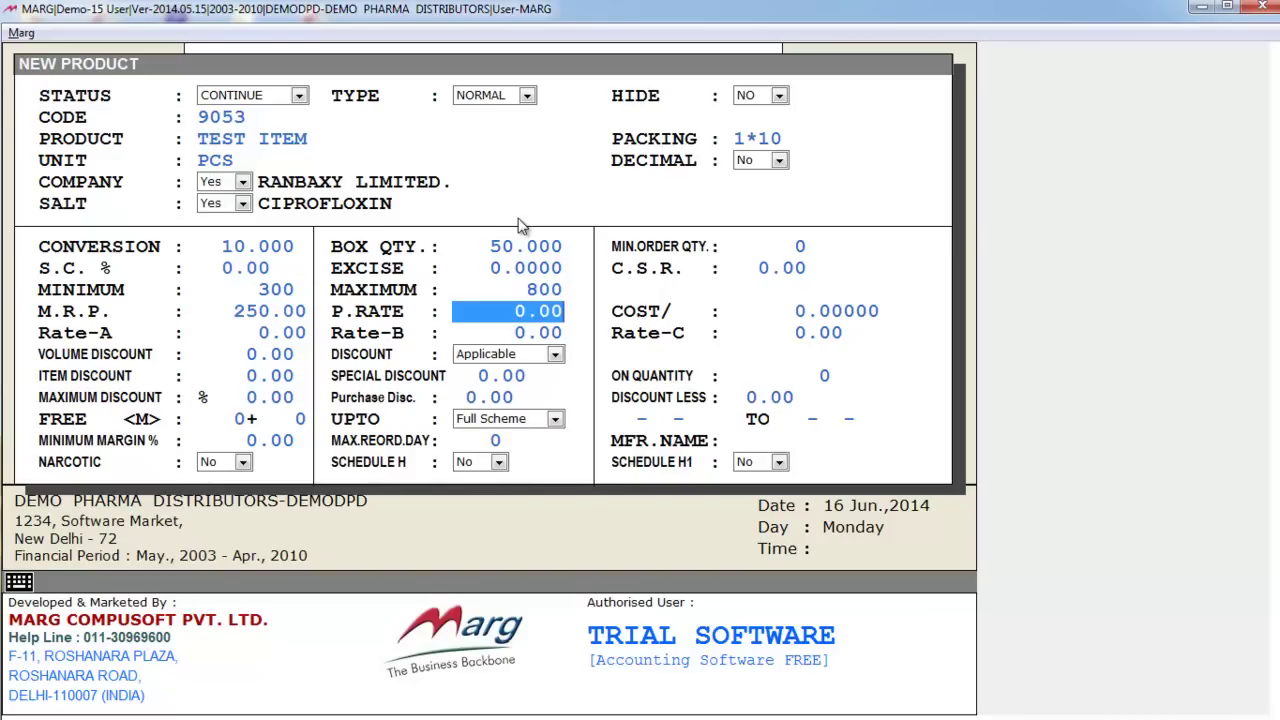
type("200    .")
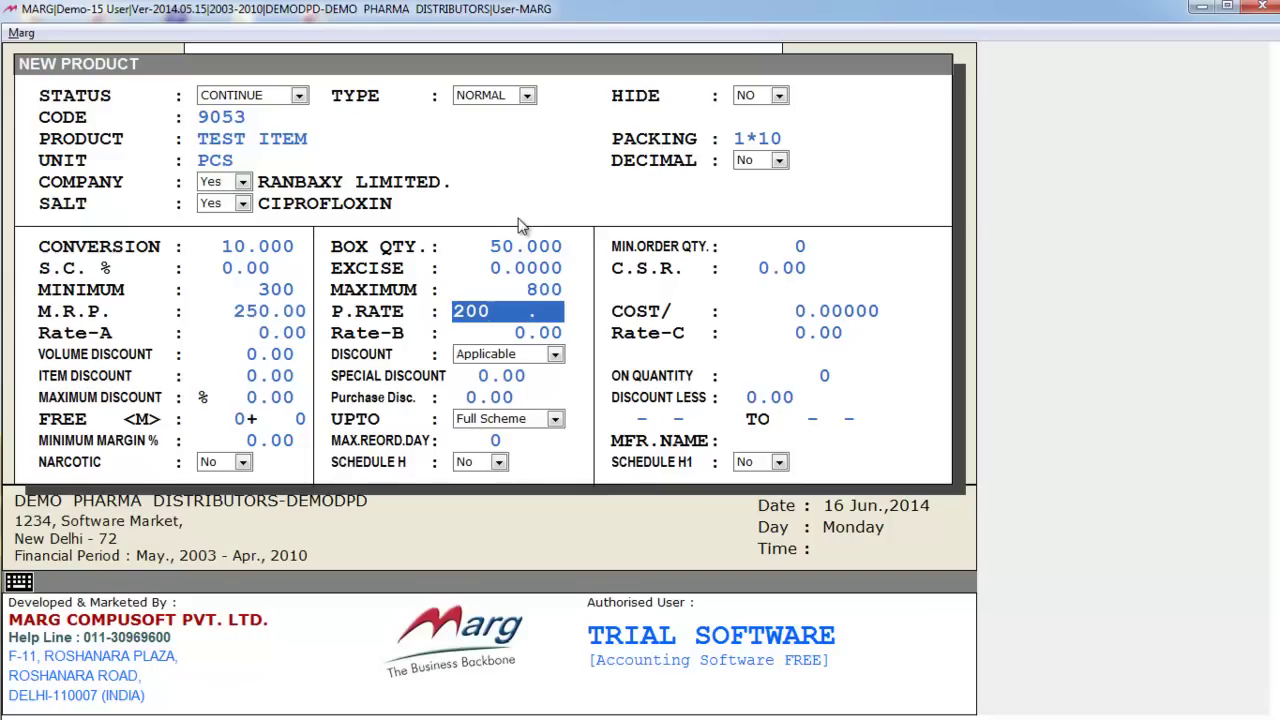
key("Return")
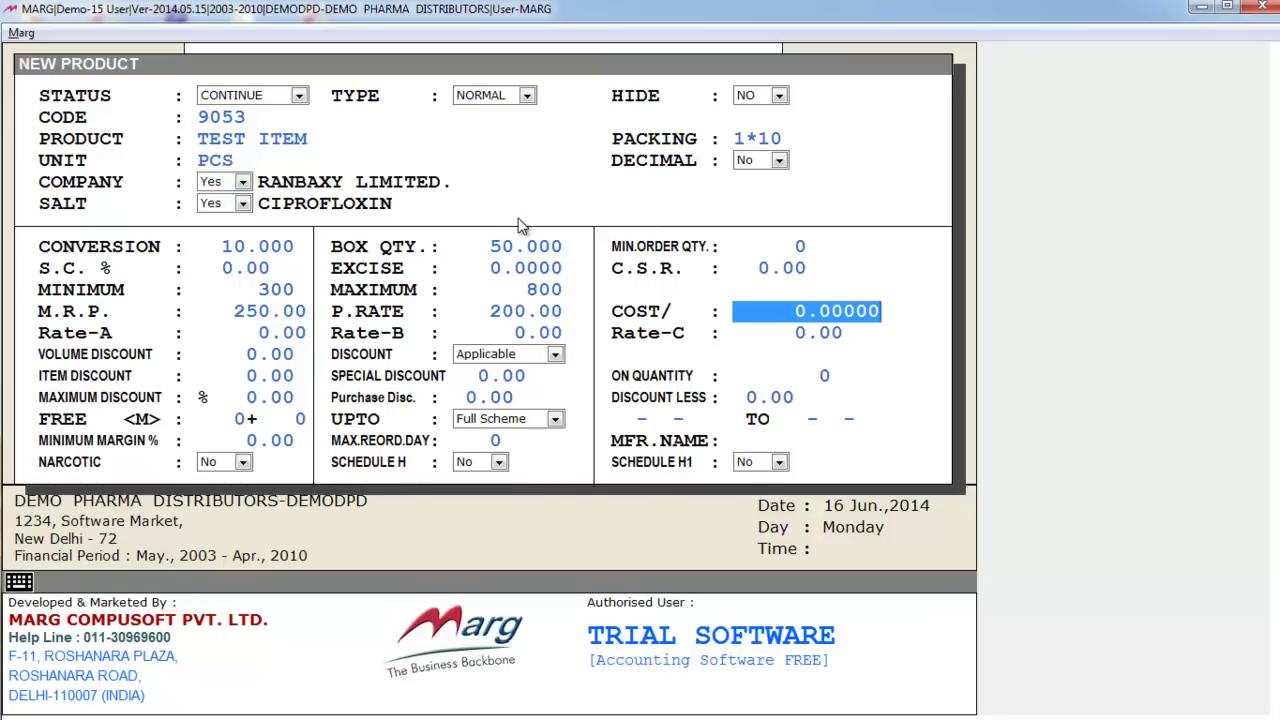
key("Return")
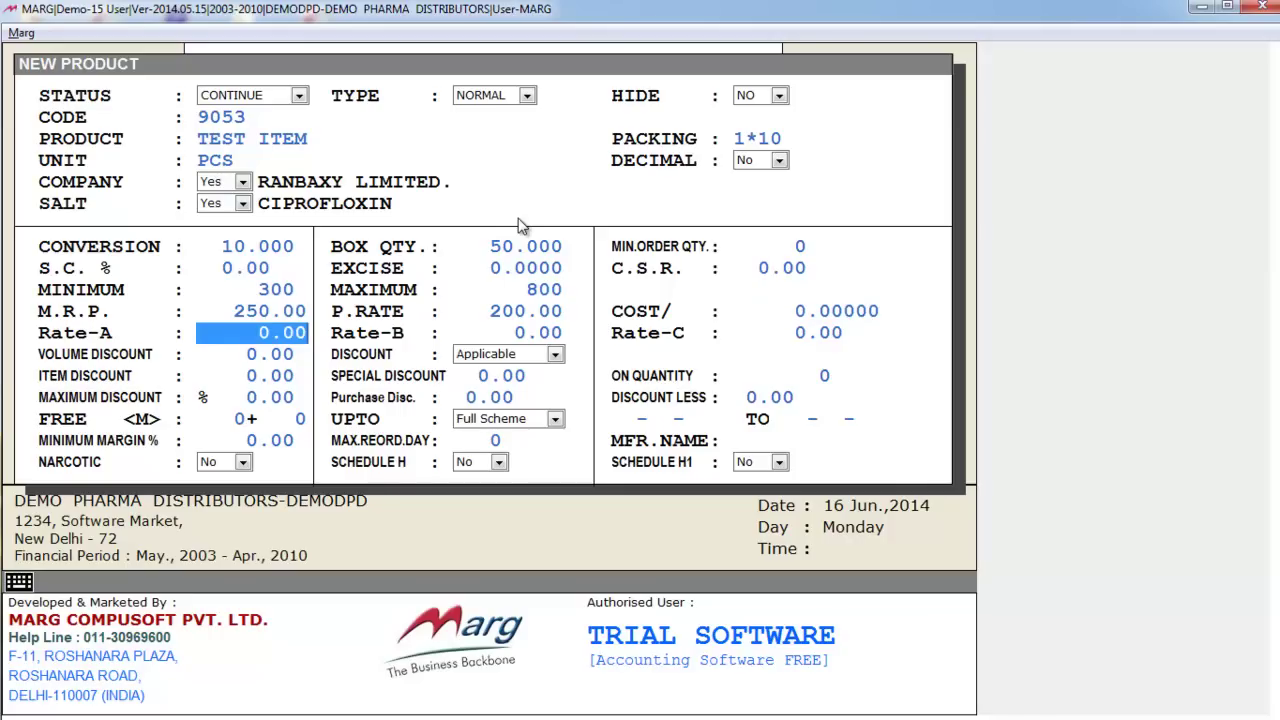
key("Return")
key("Return")
key("Return")
key("Return")
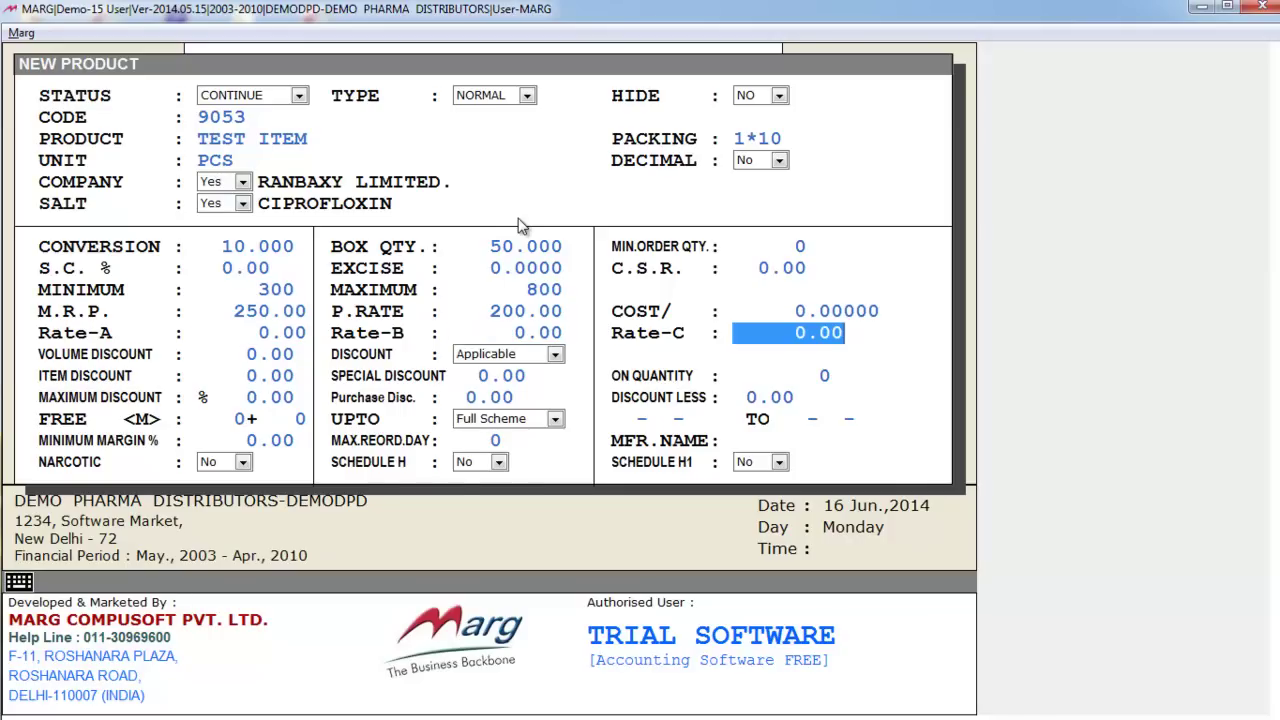
key("Return")
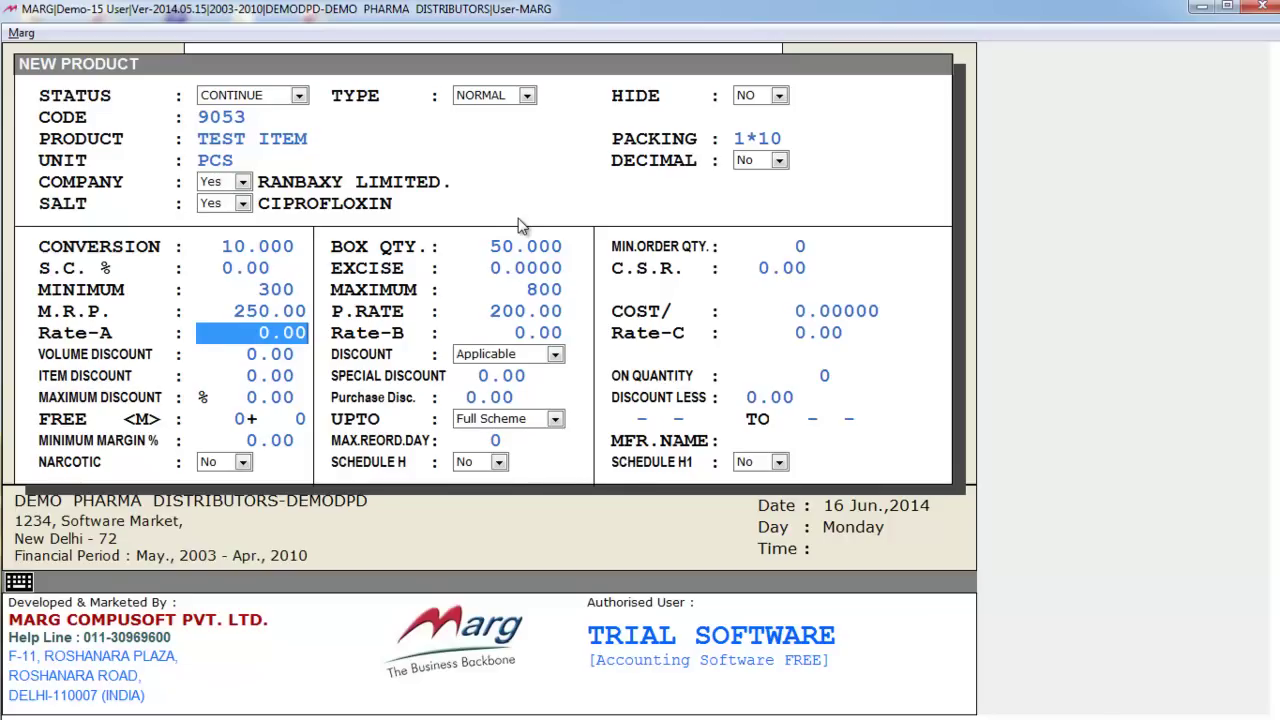
Set the product's Rate-A to 210, Rate-B to 225 and Rate-C to 230
type("210")
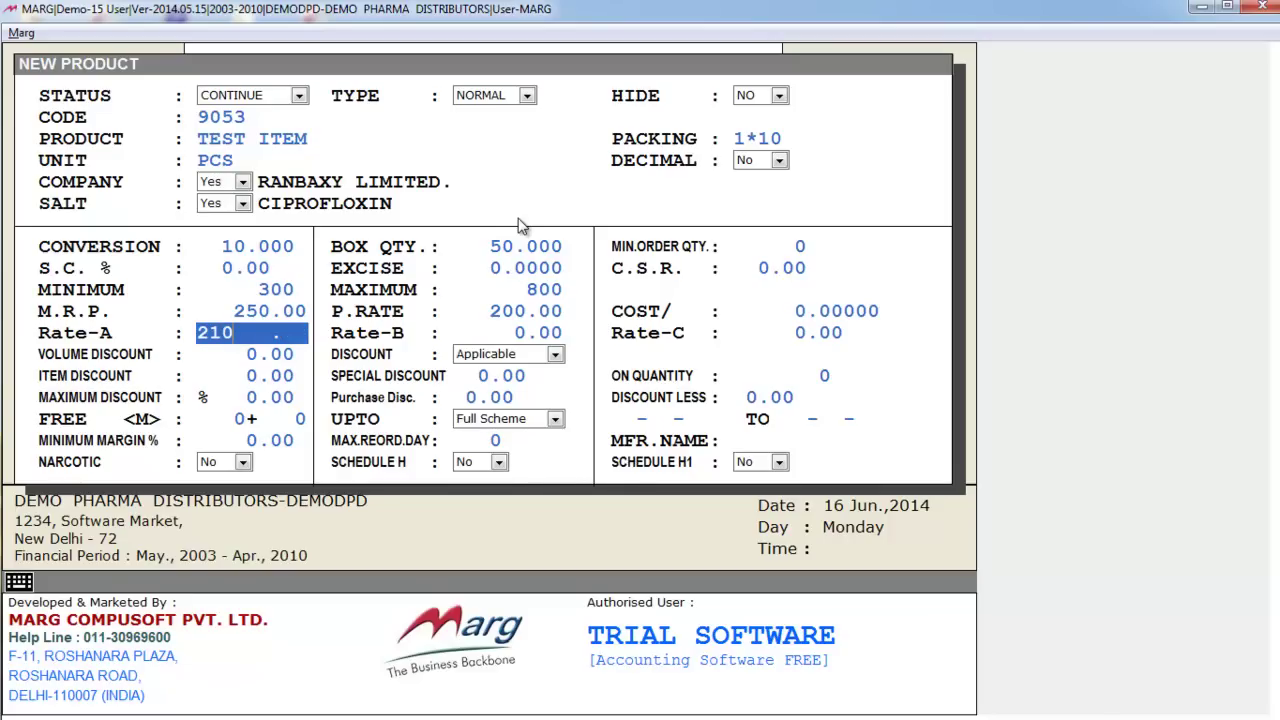
key("Return")
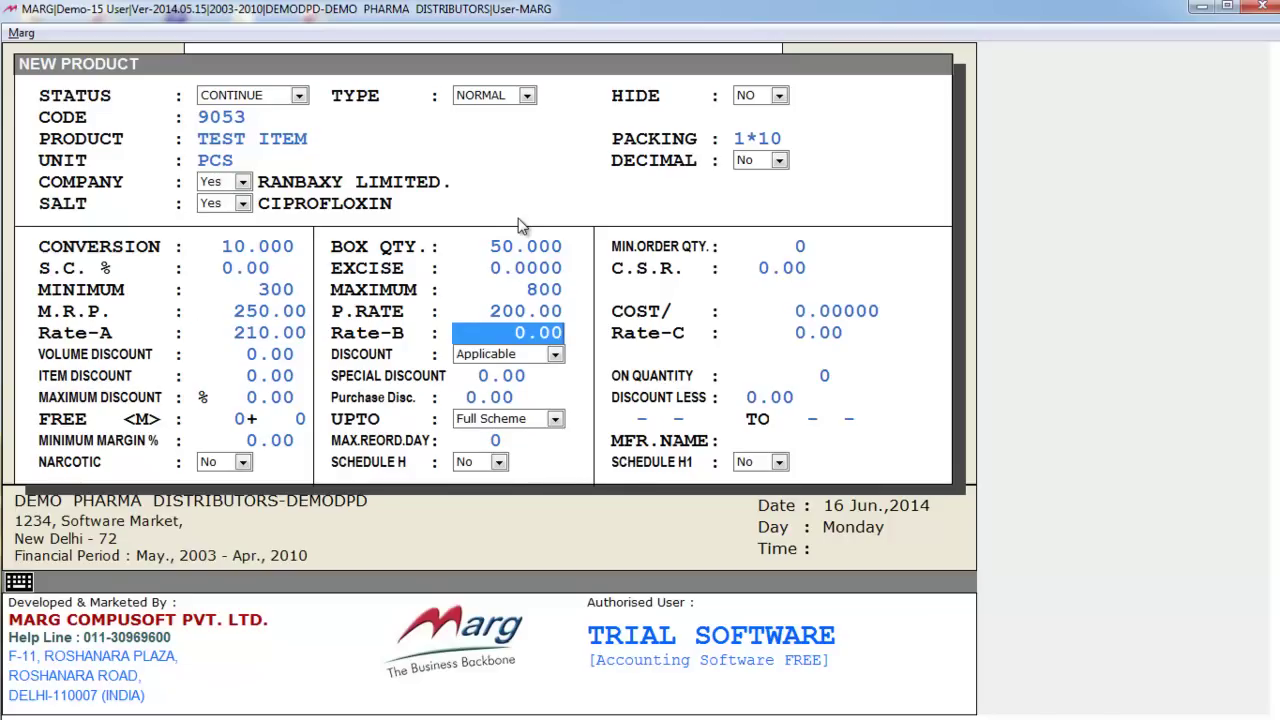
type("225 .")
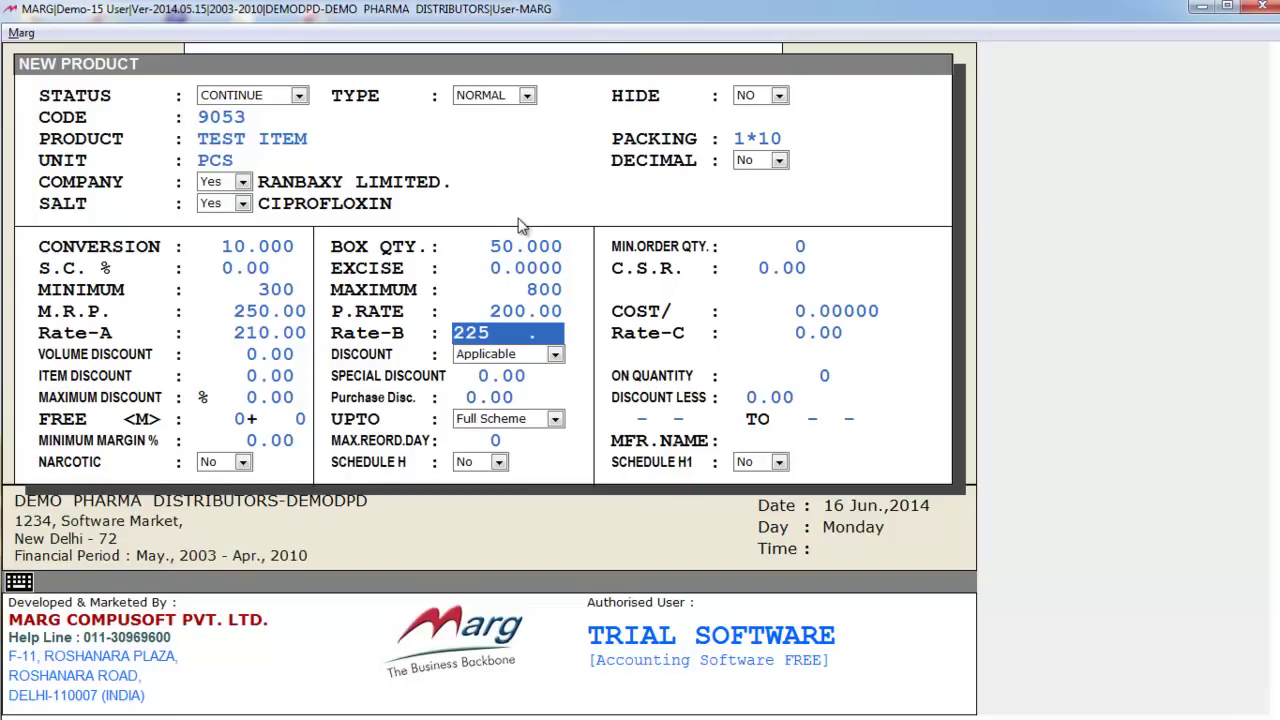
key("Return")
type("230")
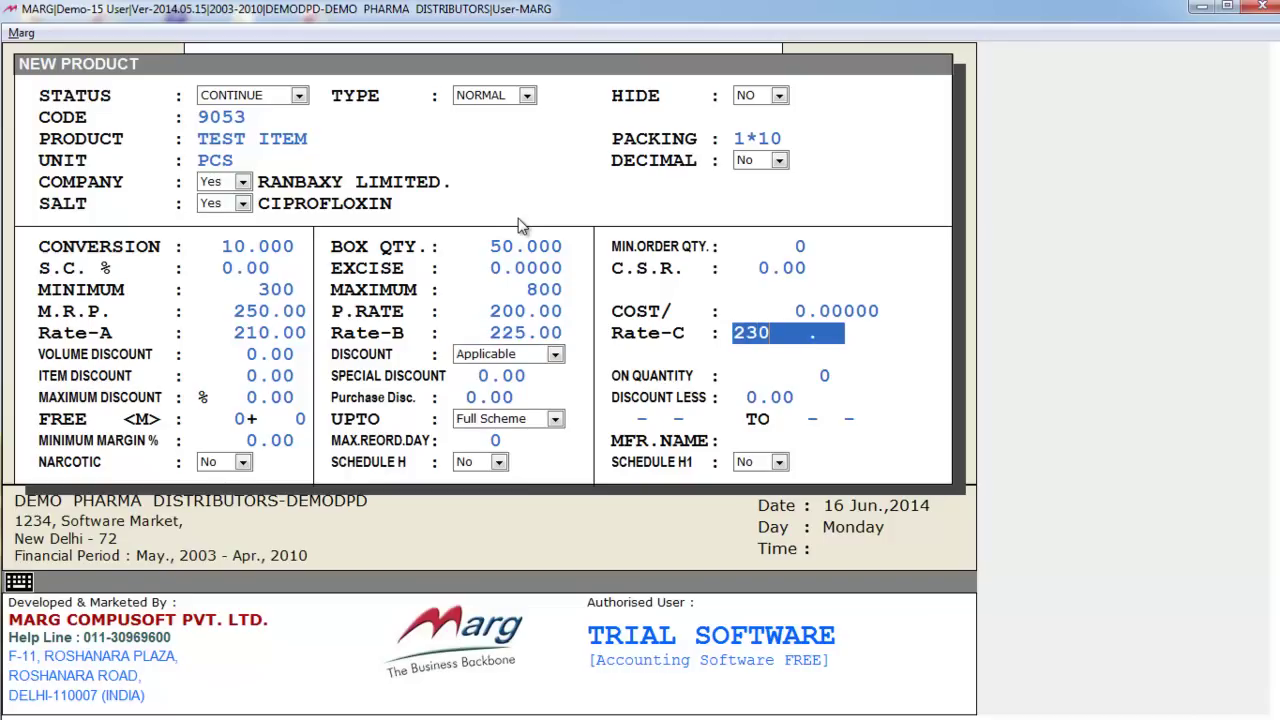
key("Return")
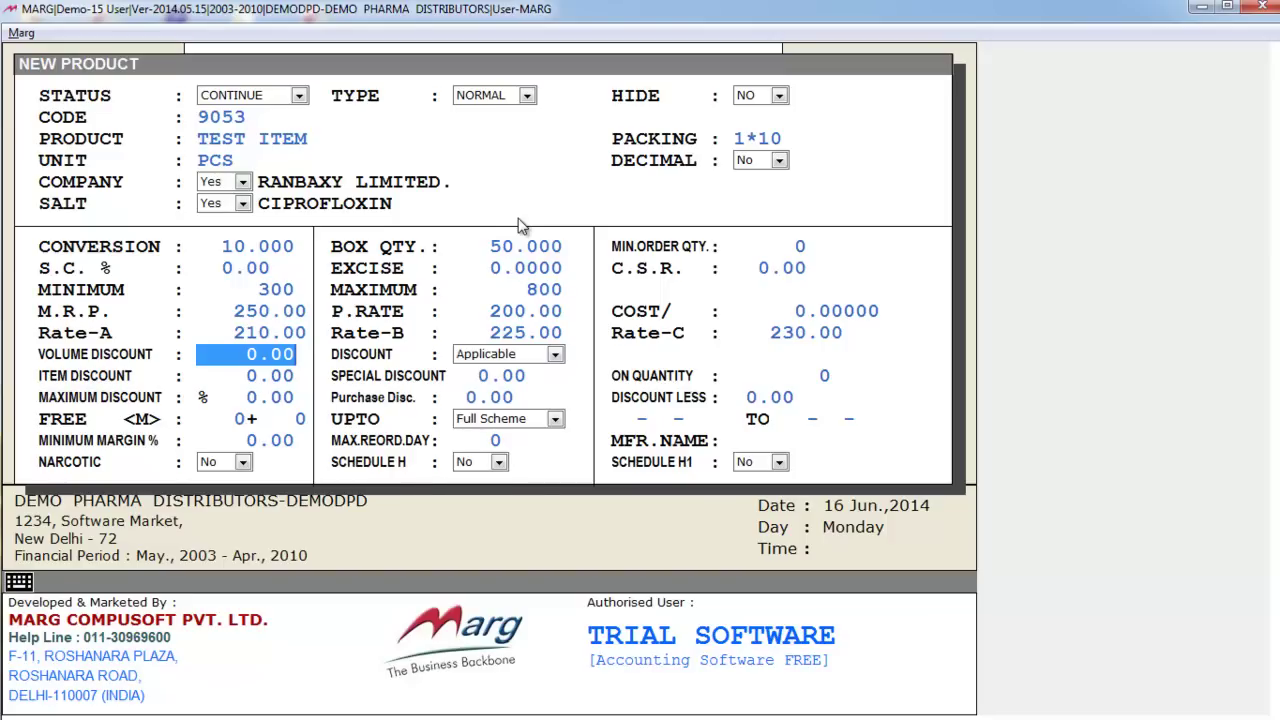
Accept the default volume discount, keep the discount as Applicable, and set the item discount to 5
key("Return")
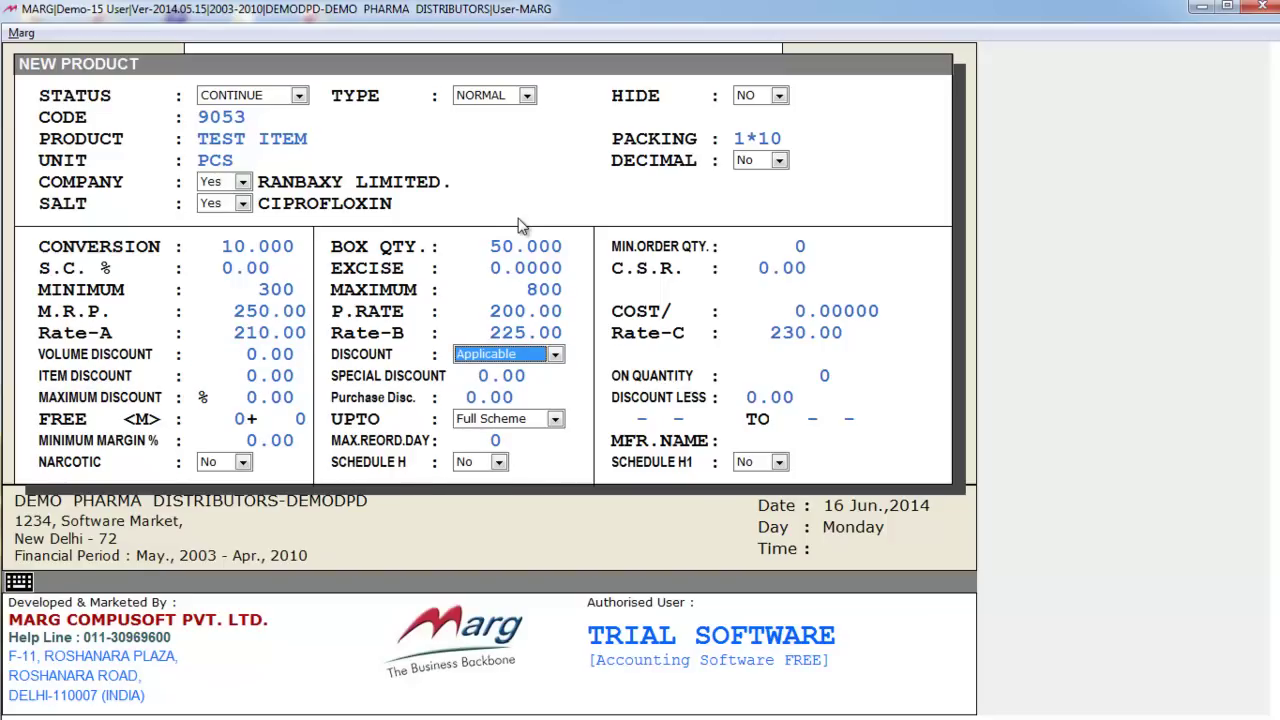
key("alt+Down")
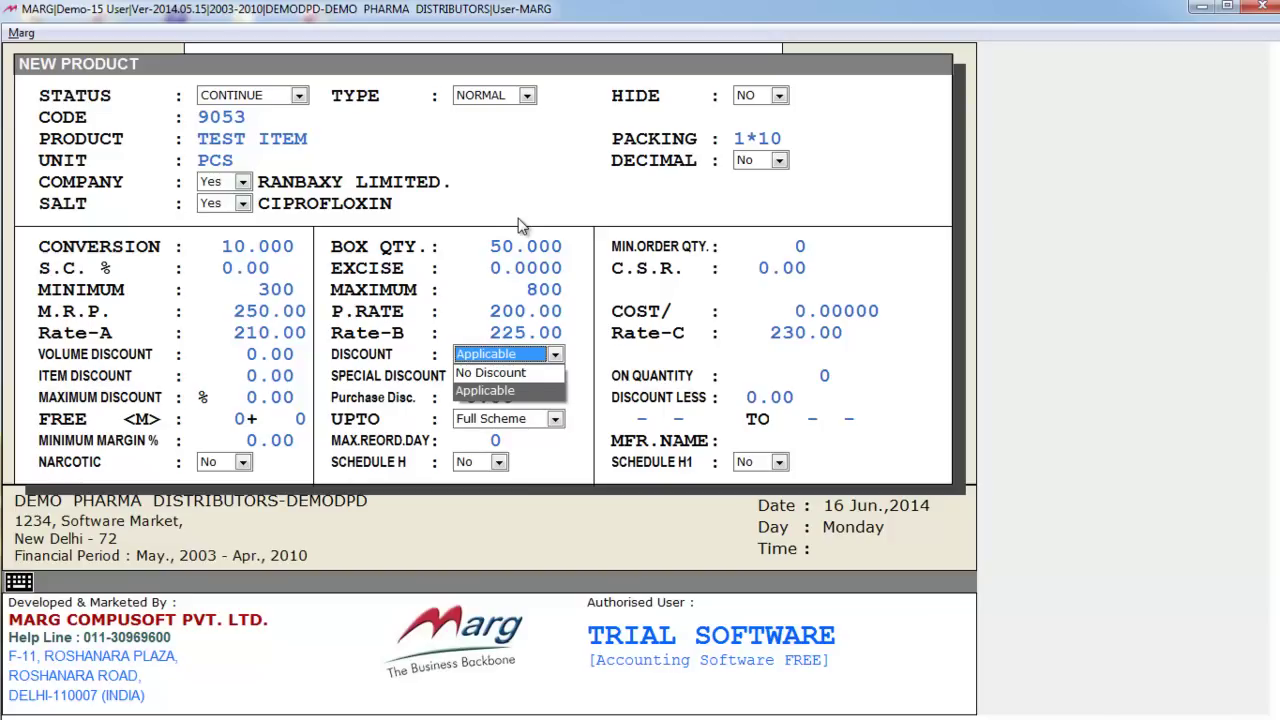
key("Return")
key("Return")
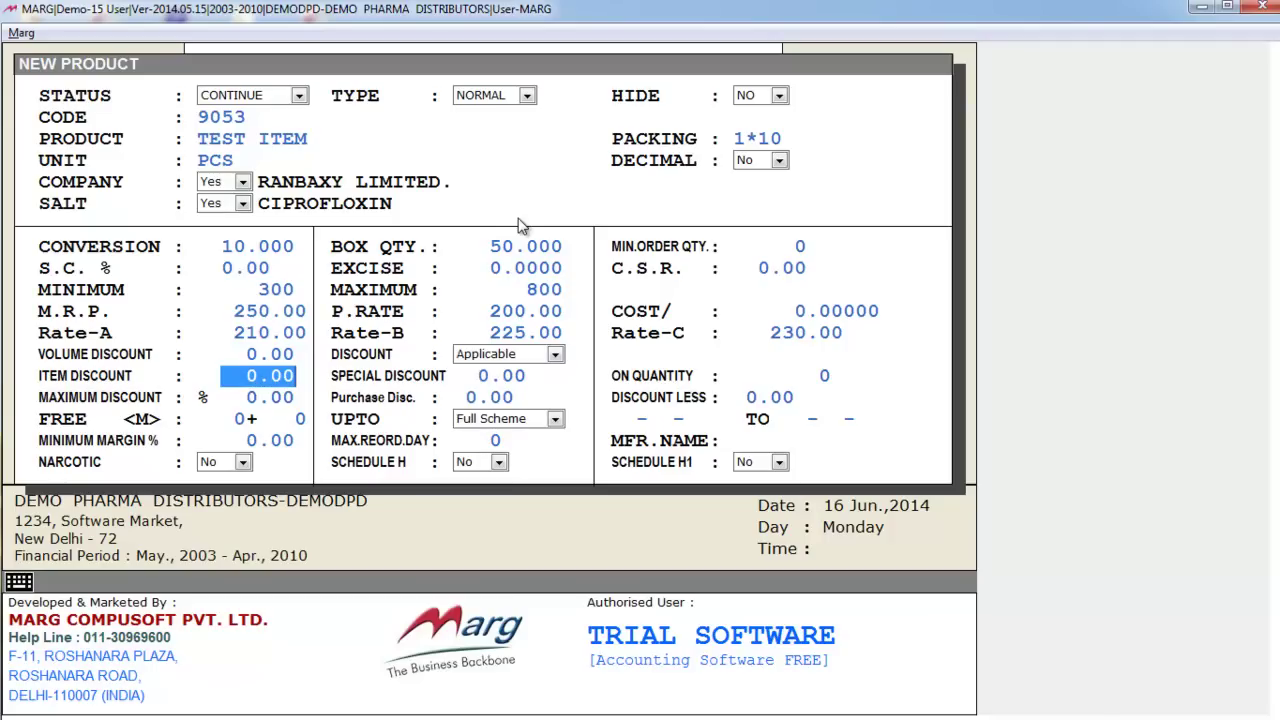
type("5 .")
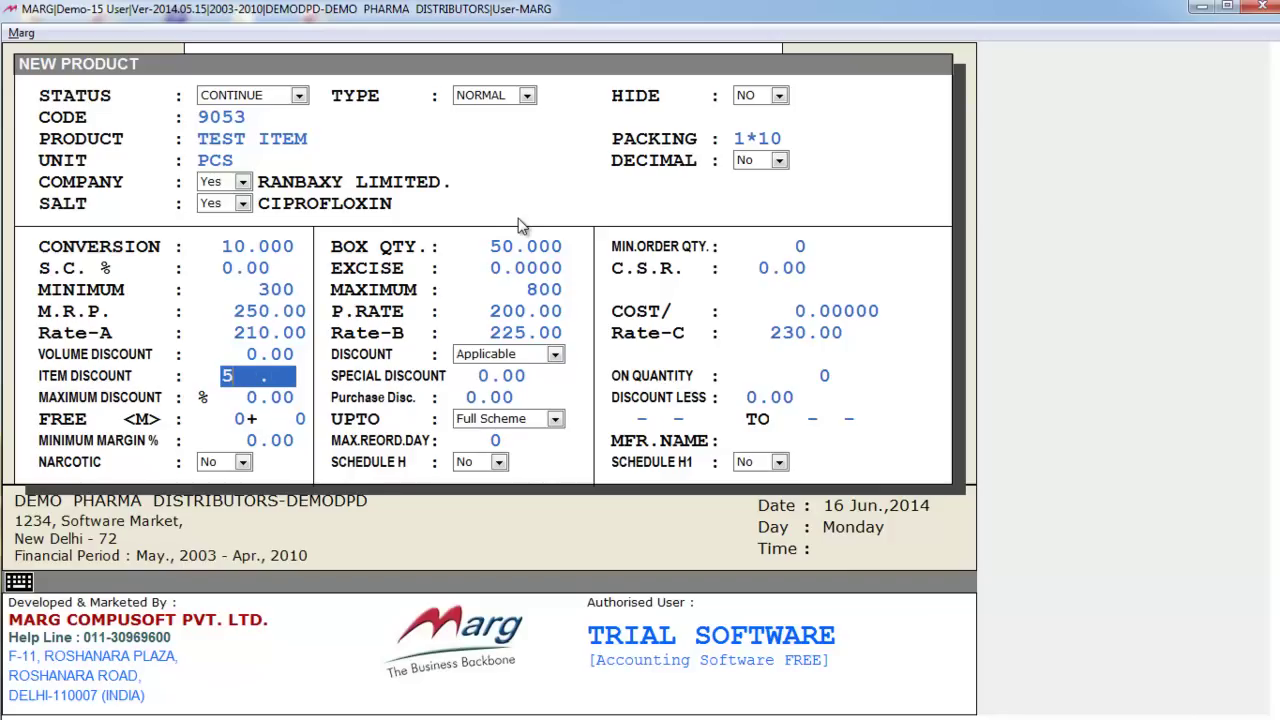
key("Return")
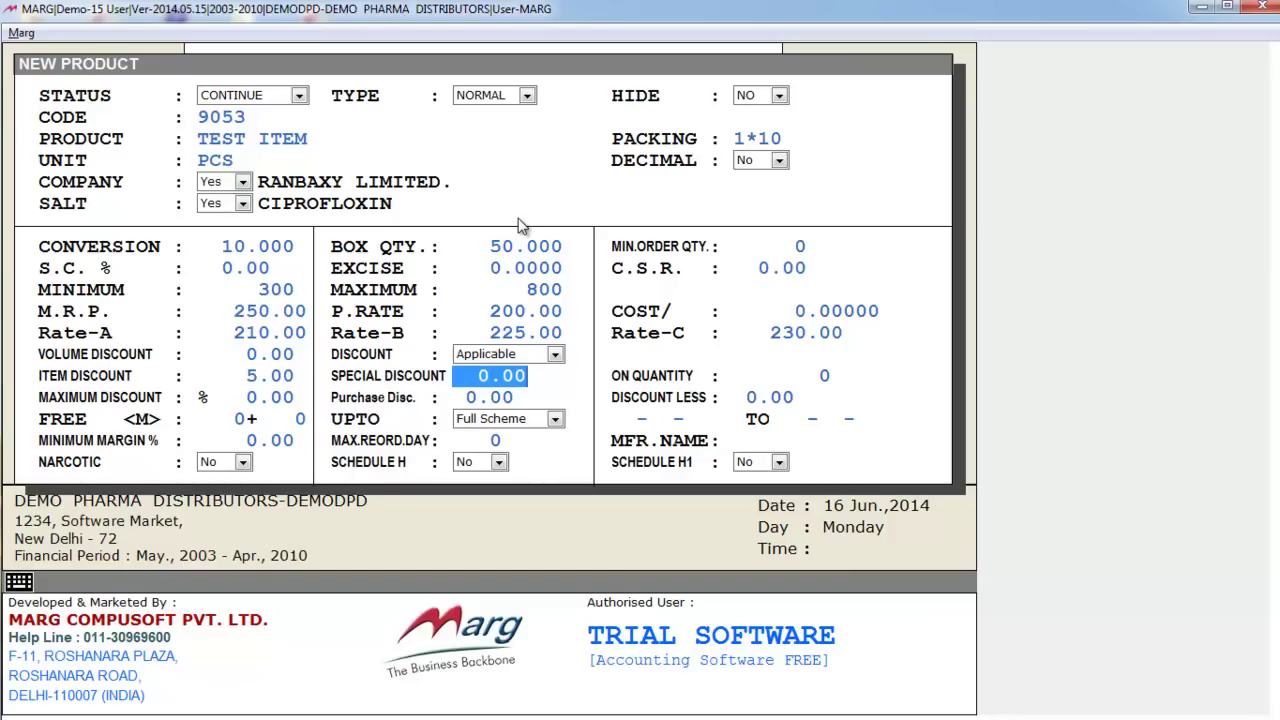
Set a special discount of 10 on a quantity of 100
key("Return")
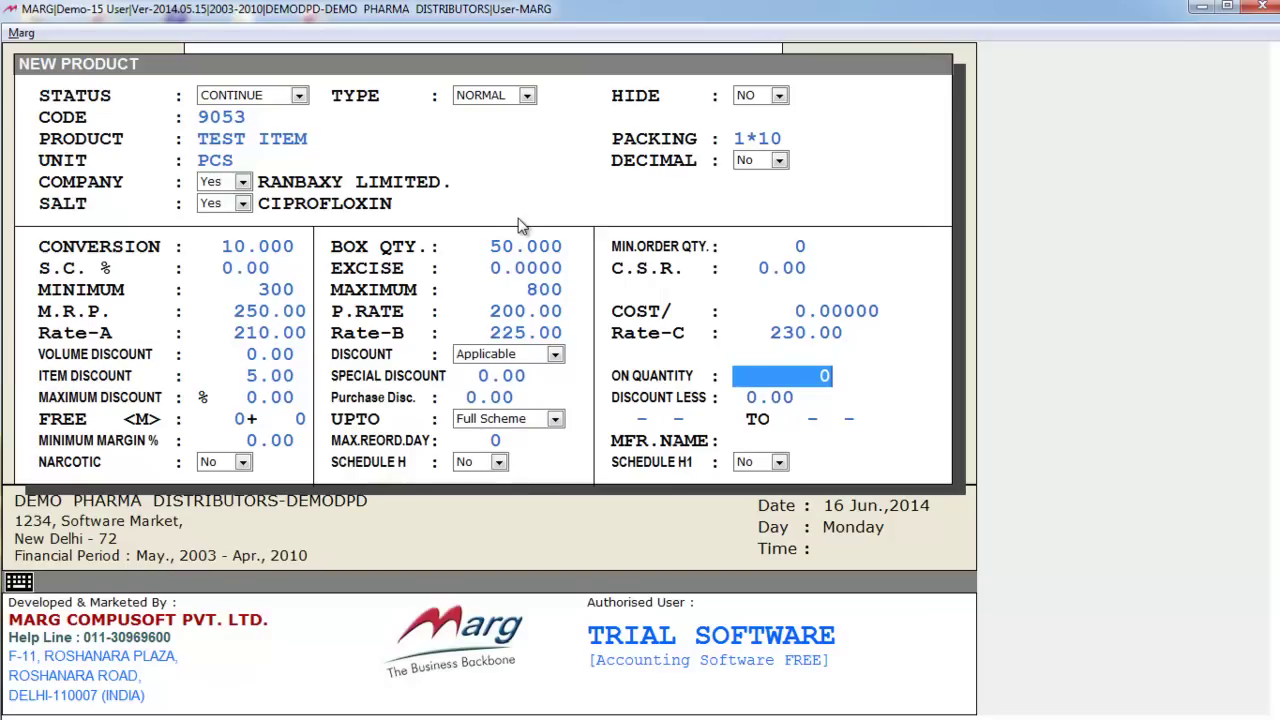
key("Up")
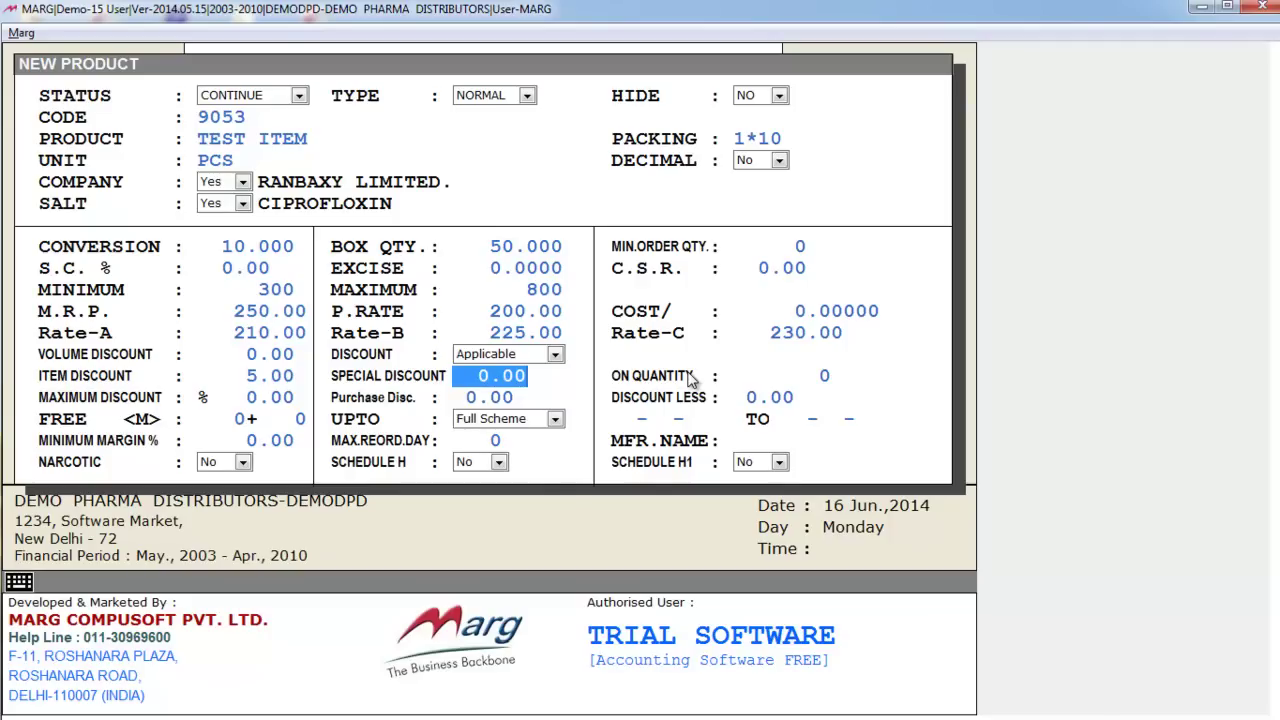
type("10")
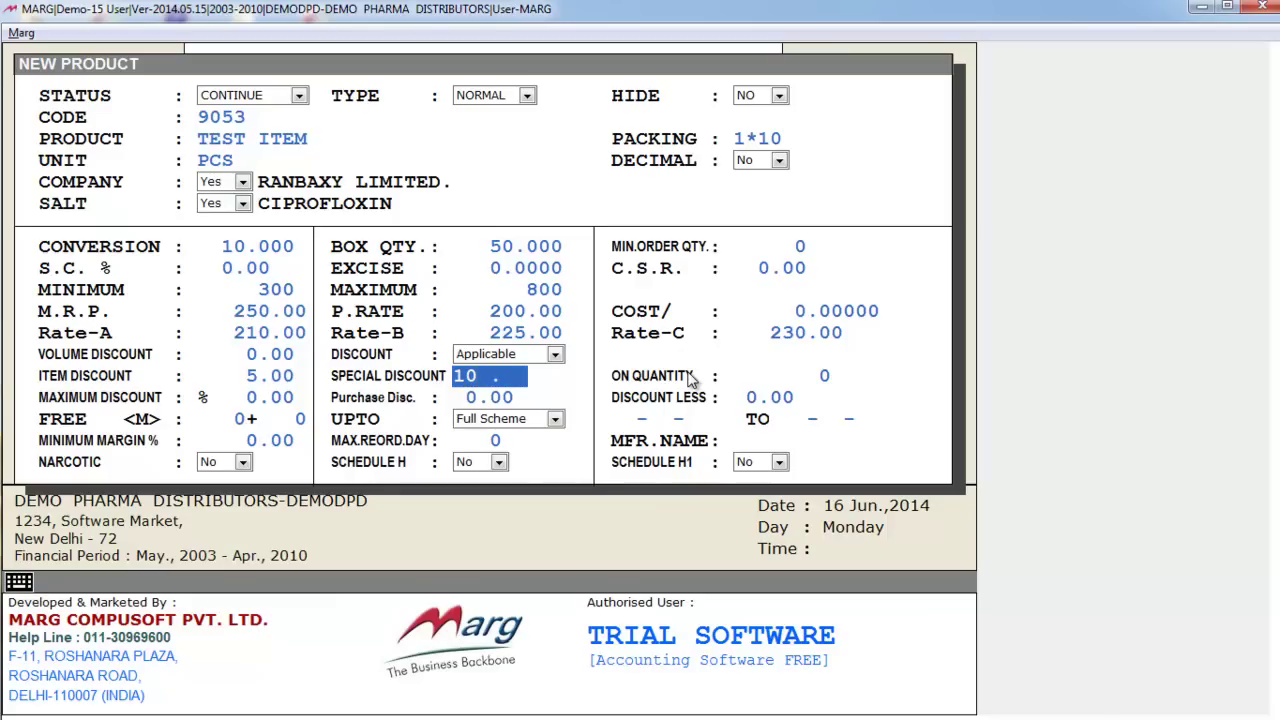
key("Return")
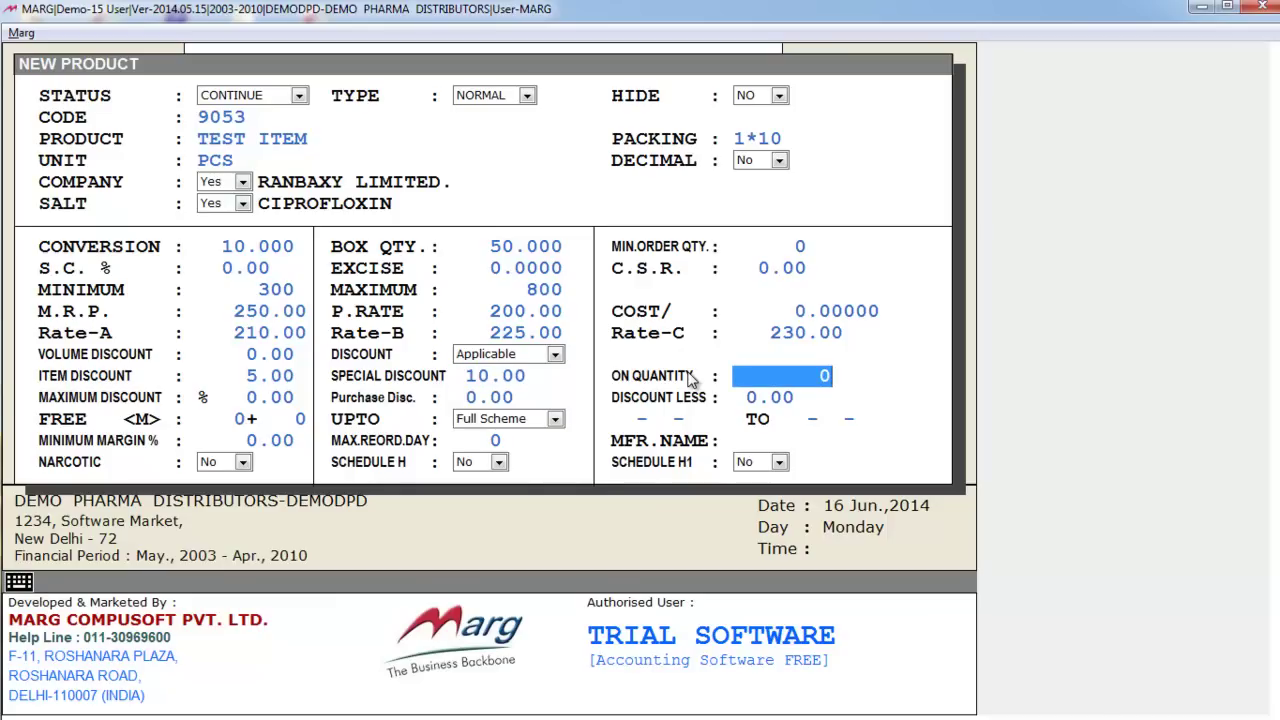
type("100")
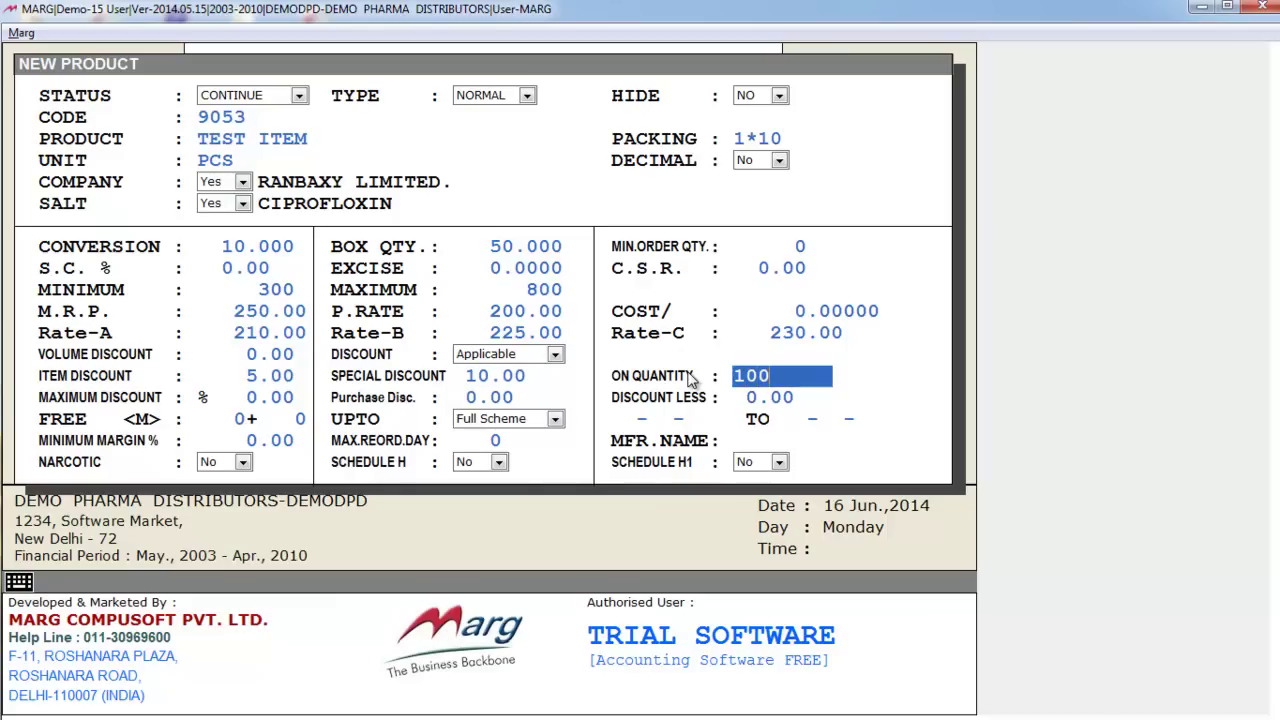
key("Return")
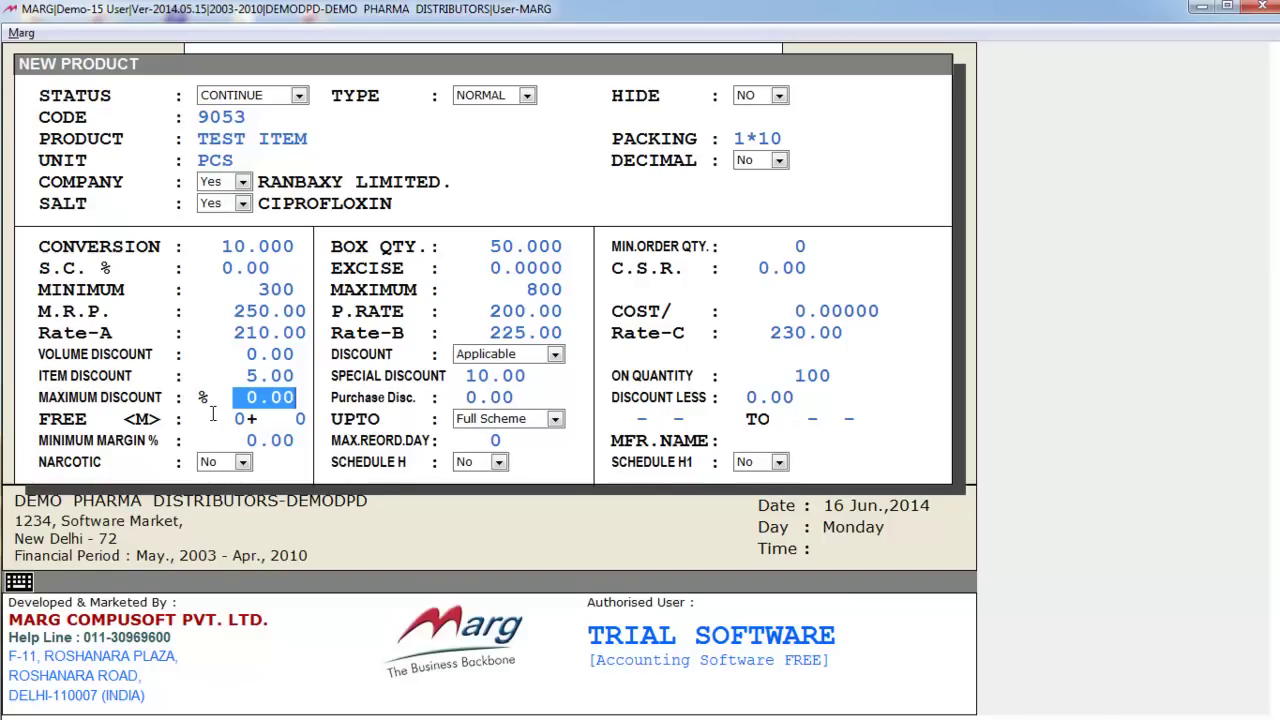
Set the product's maximum discount to 10 %, purchase discount to 4 and discount less to 2
type("10.")
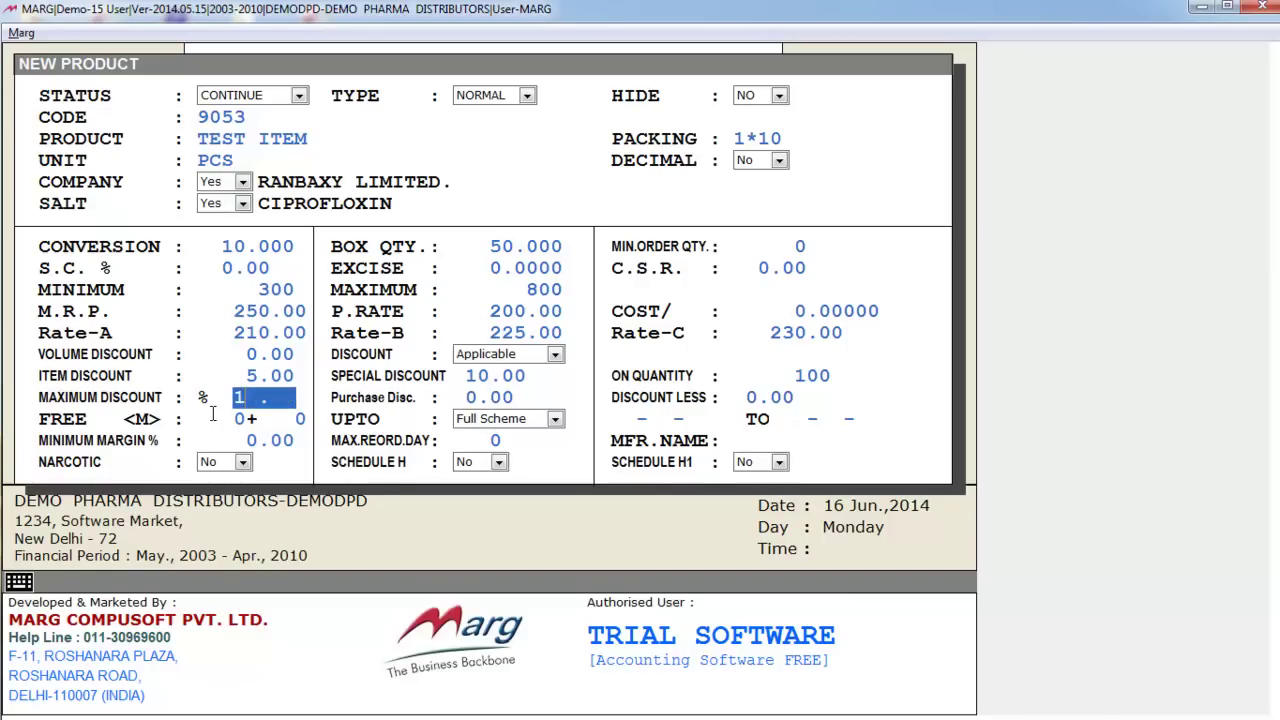
key("Return")
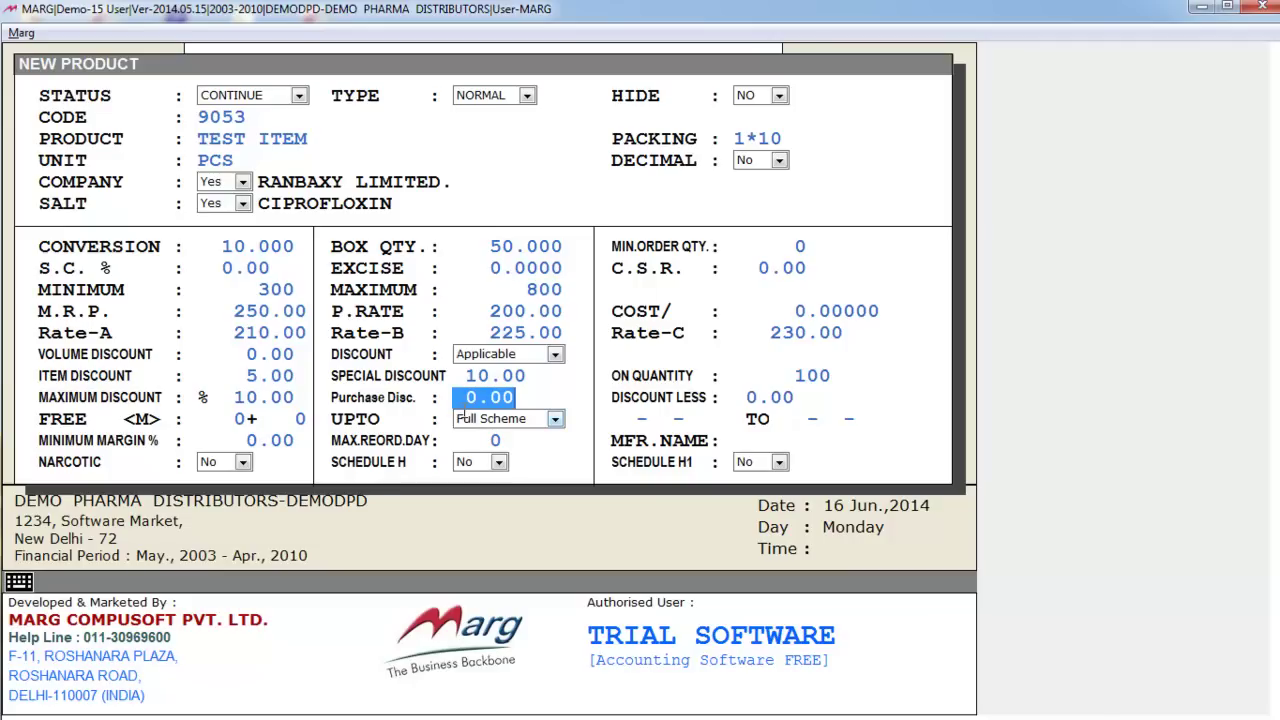
type("4 .")
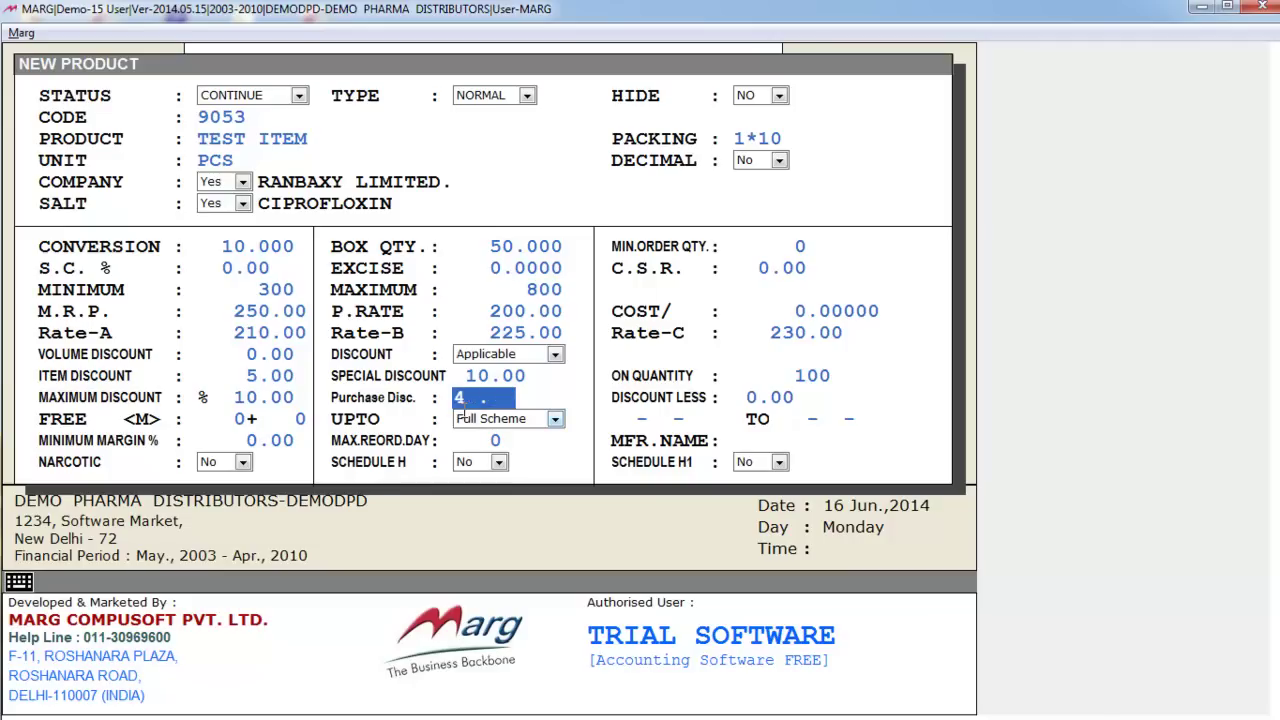
key("Return")
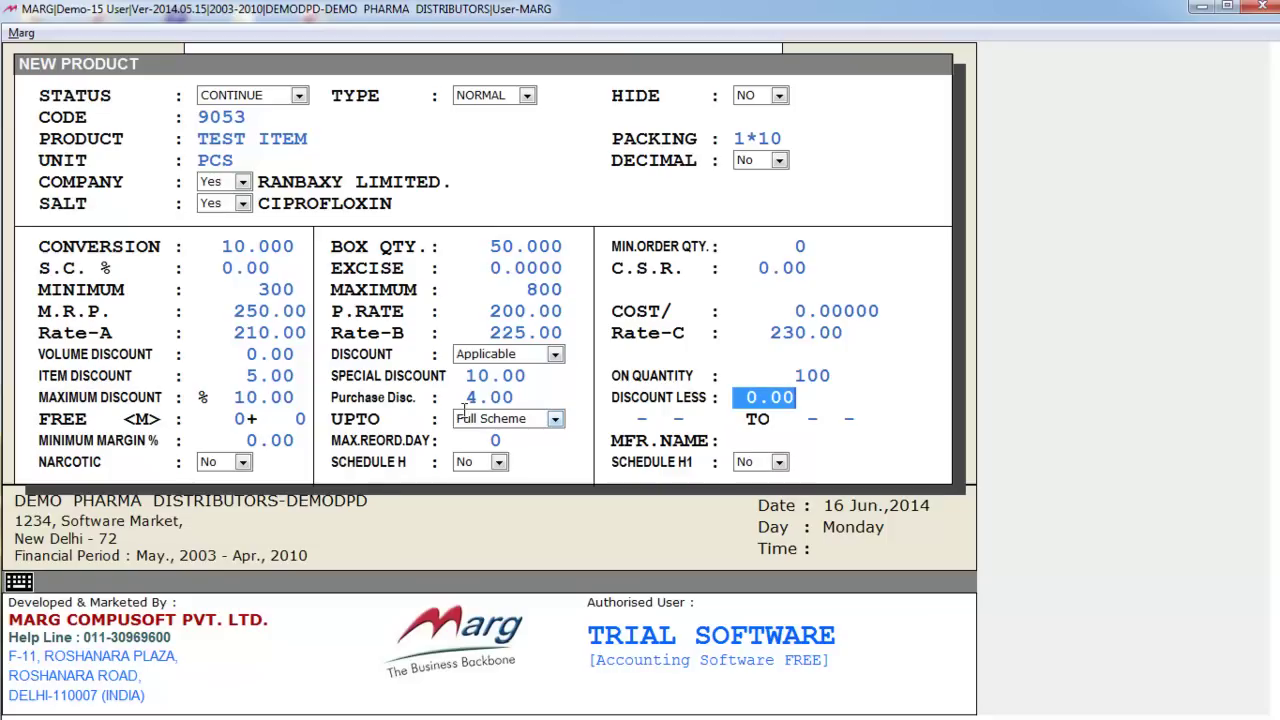
type("2 .")
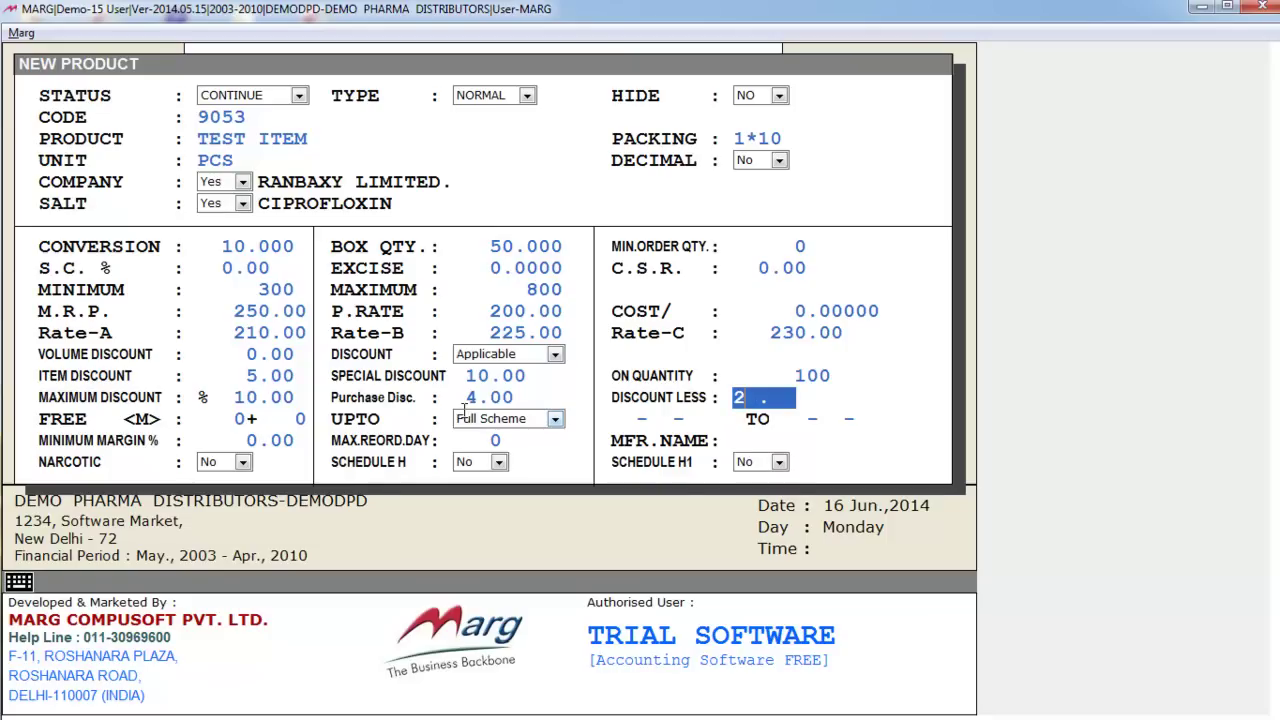
key("Return")
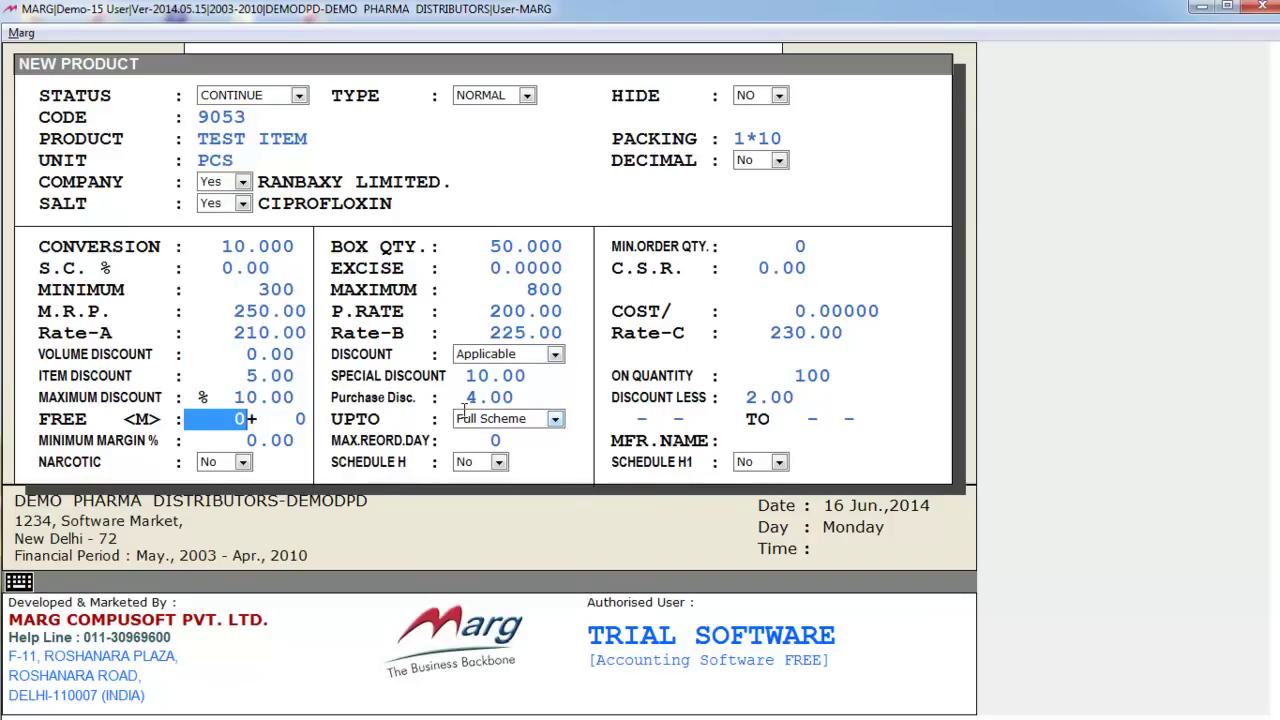
Set the product's free quantity scheme to 10+2
type("10")
key("Return")
type("2")
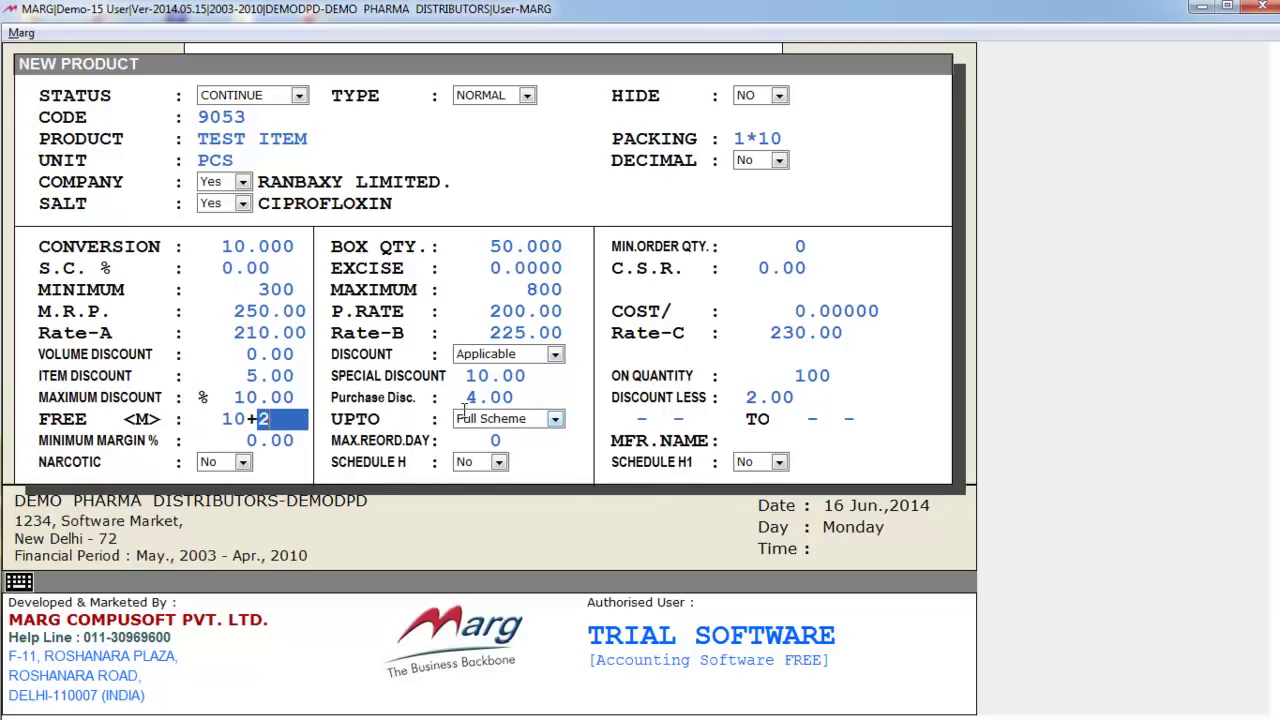
key("Return")
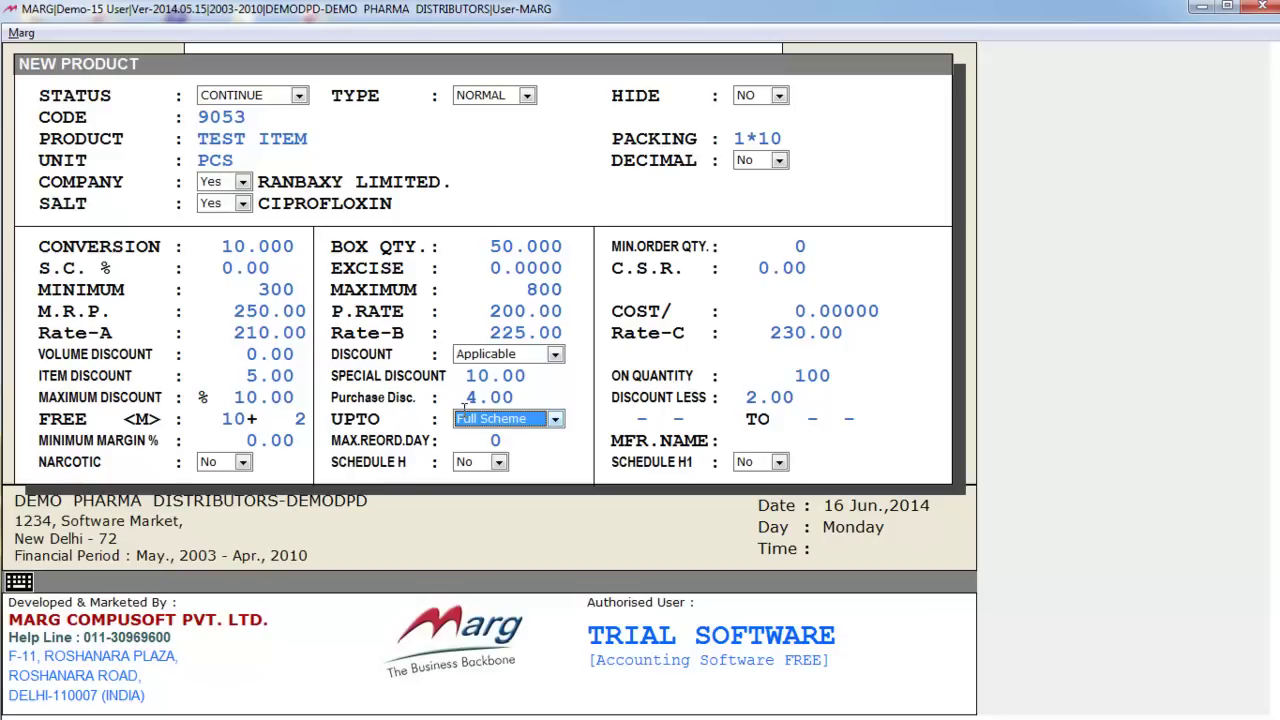
Review the Upto scheme options for the product's free quantity and choose Full Scheme
left_click(464, 419)
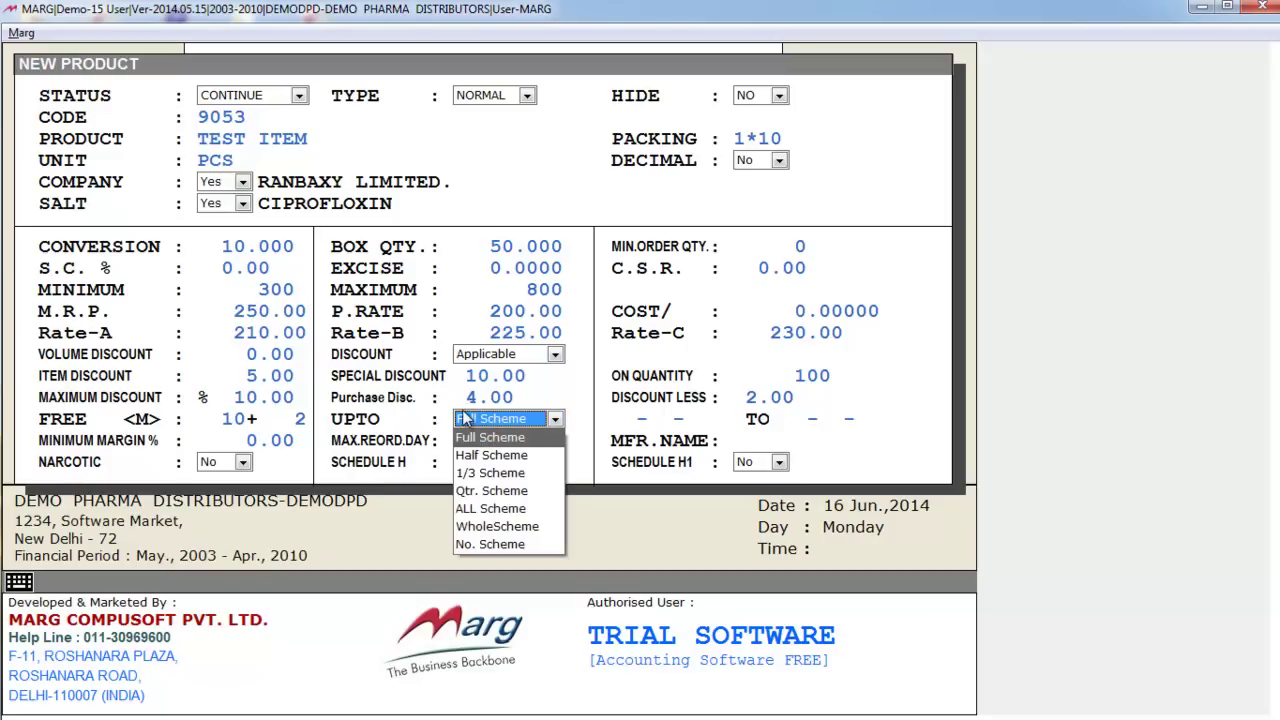
left_click(464, 419)
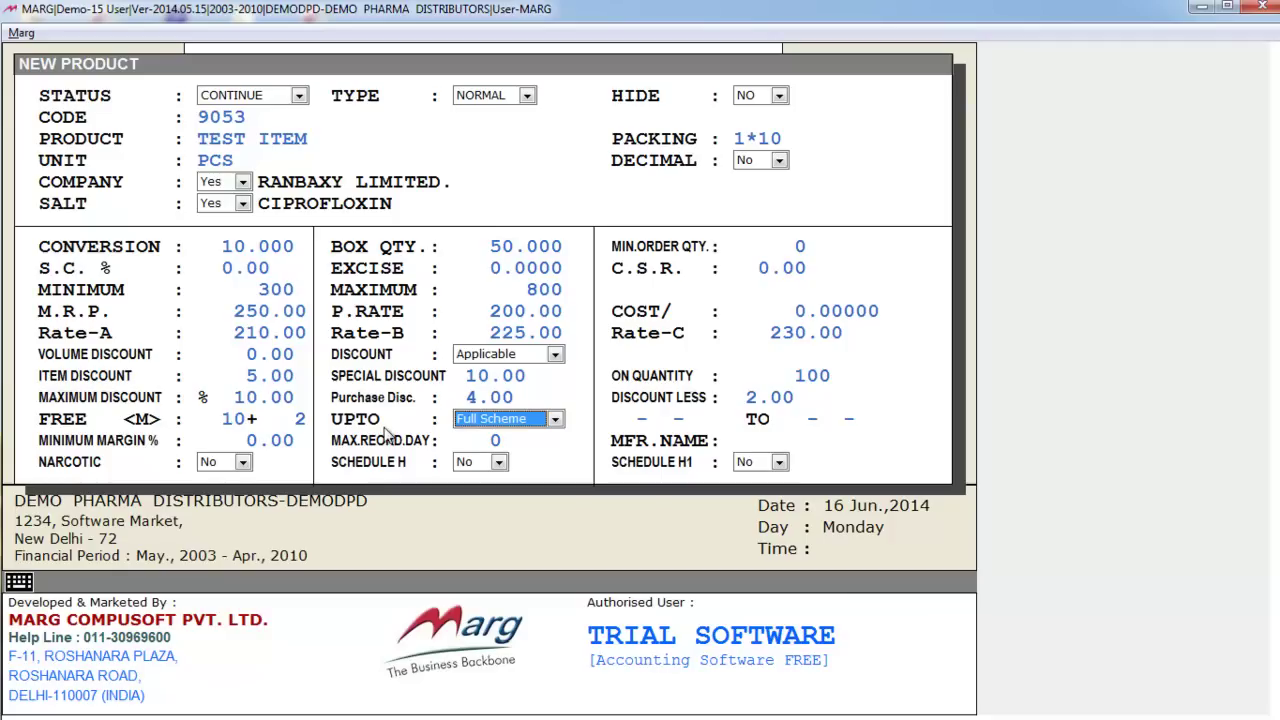
left_click(556, 420)
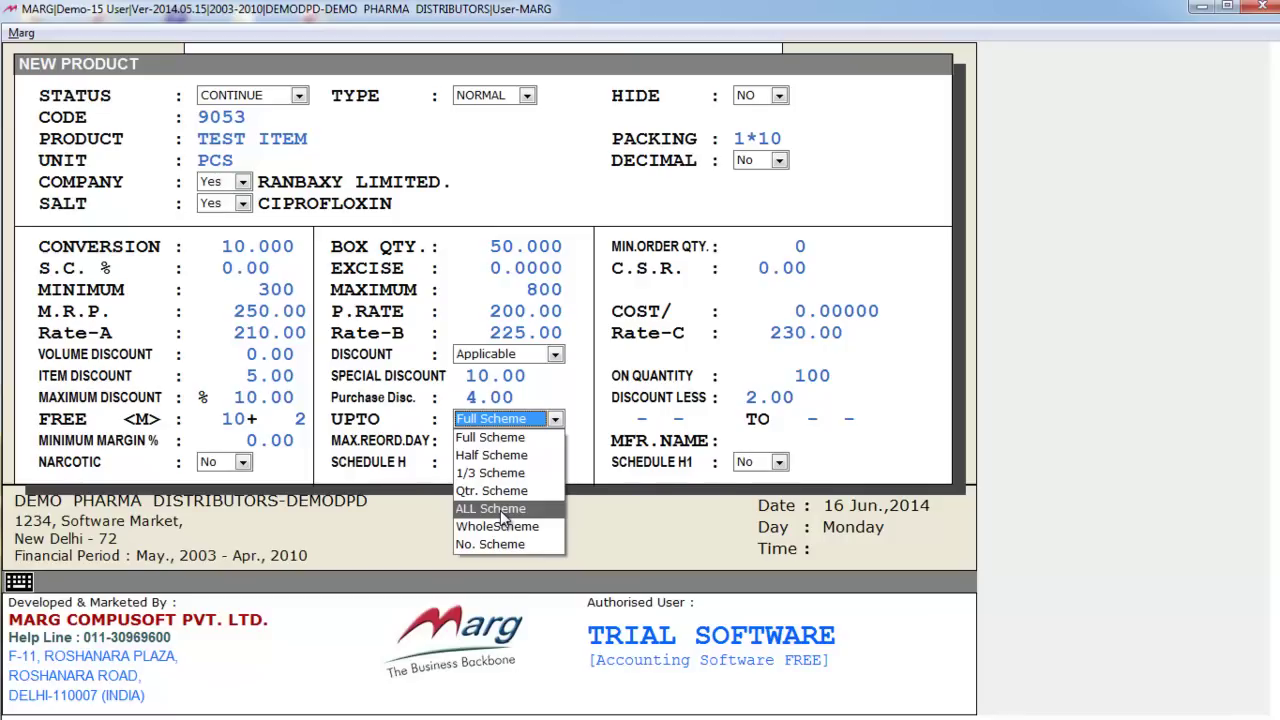
key("Down")
key("Down")
key("Down")
key("Down")
key("Up")
key("Up")
key("Up")
key("Up")
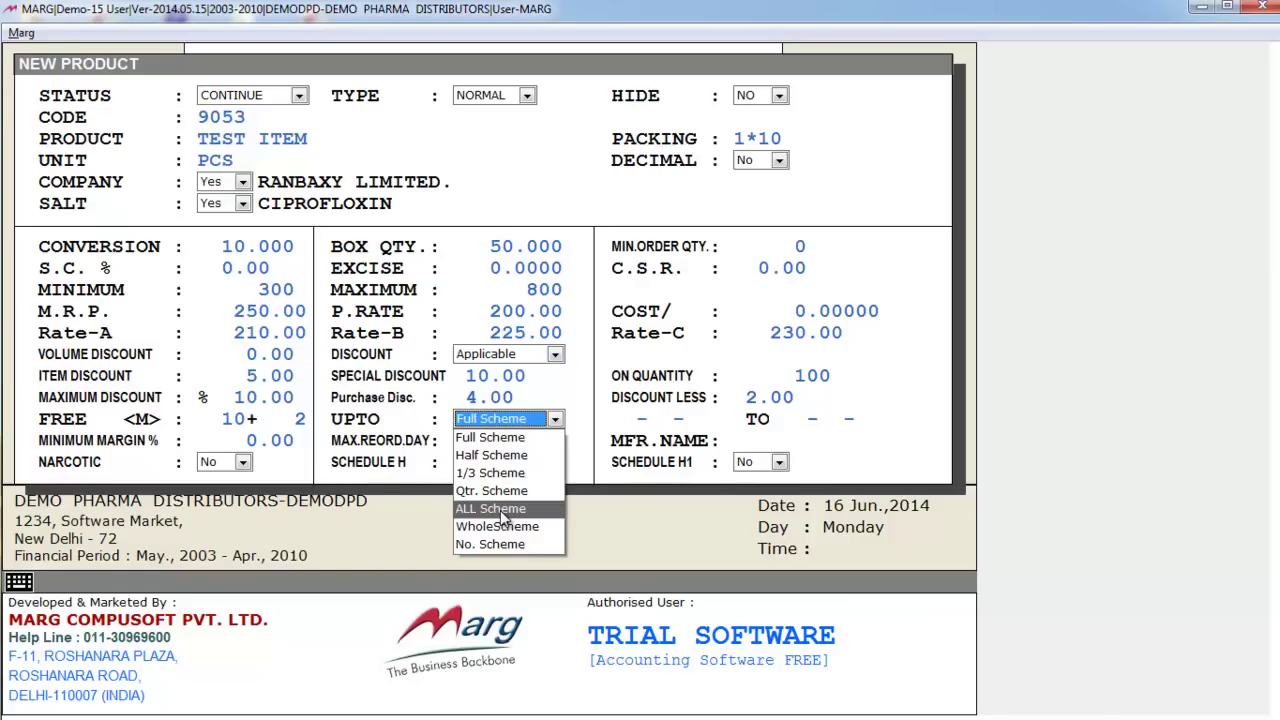
left_click(505, 439)
key("Return")
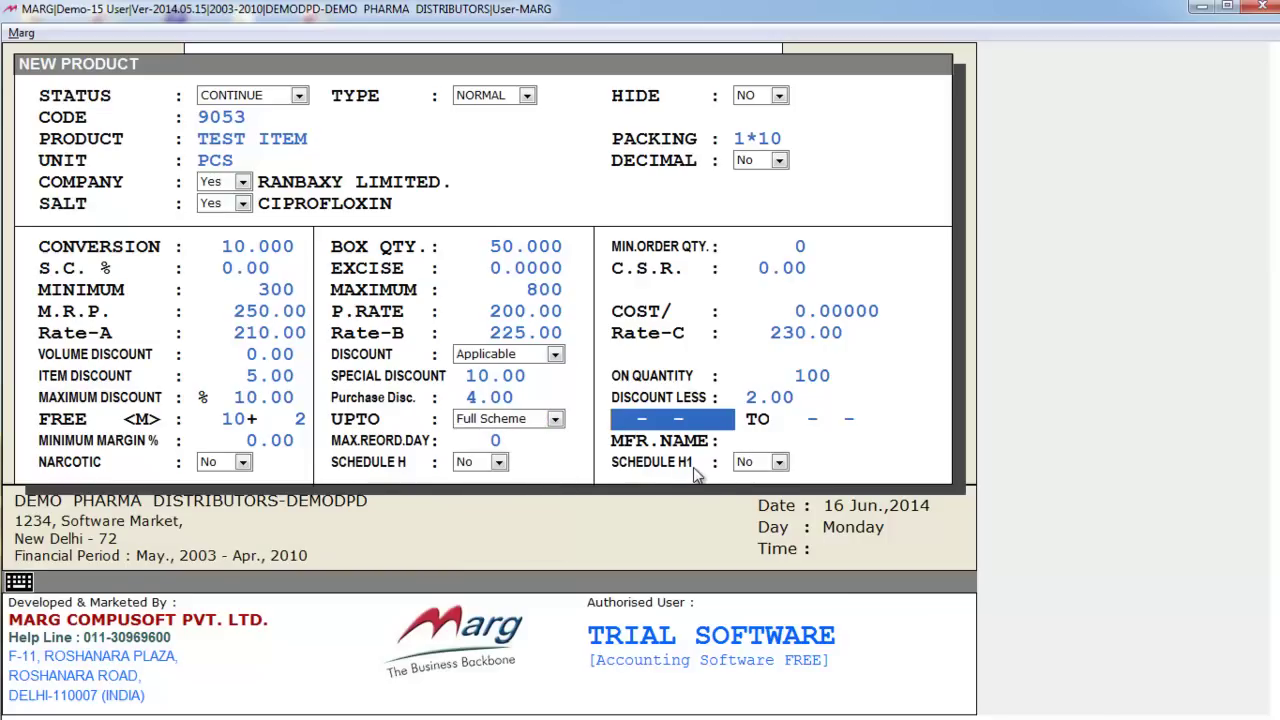
Leave the free scheme's date range blank and accept a minimum margin of 0.00 % and 0 maximum reorder days
key("Return")
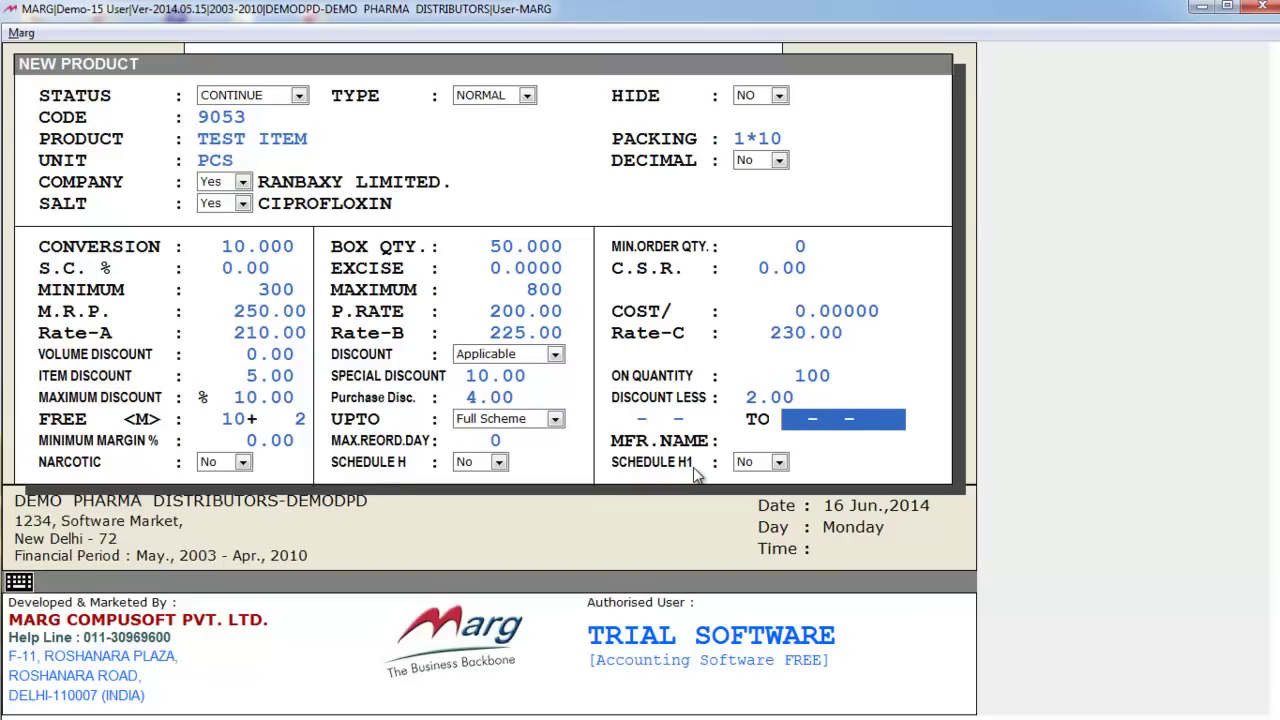
key("Return")
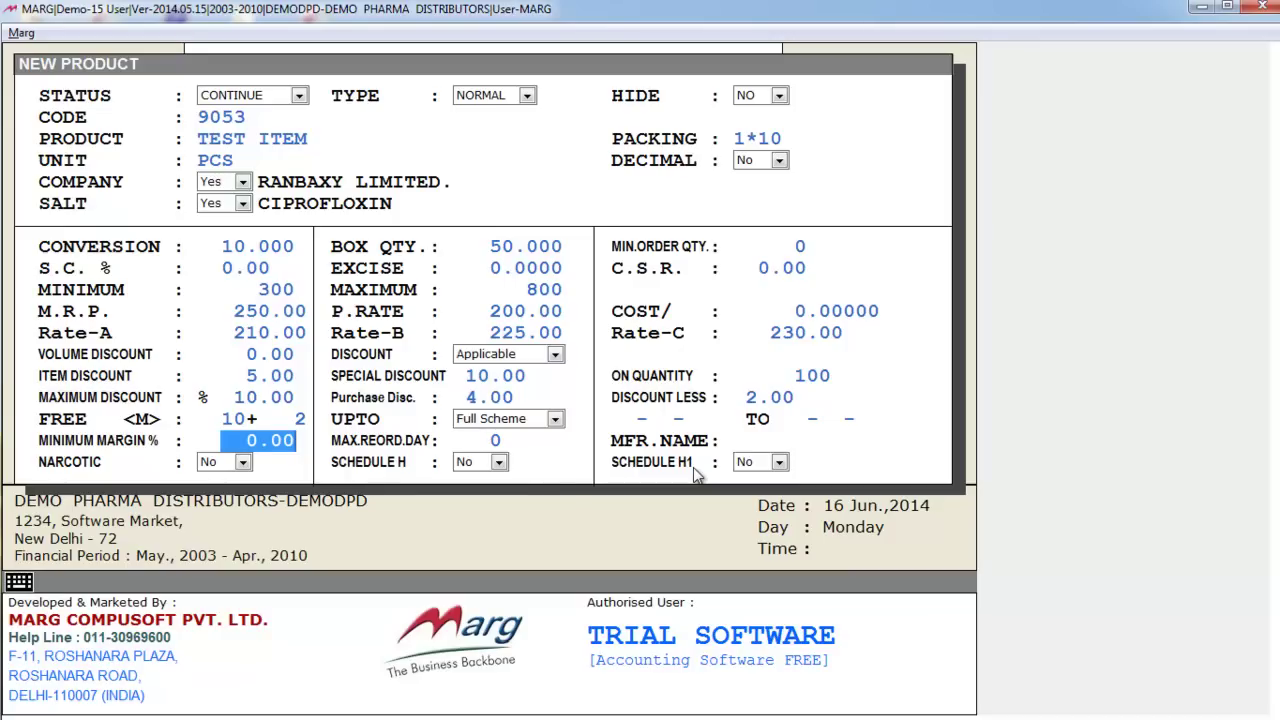
key("Return")
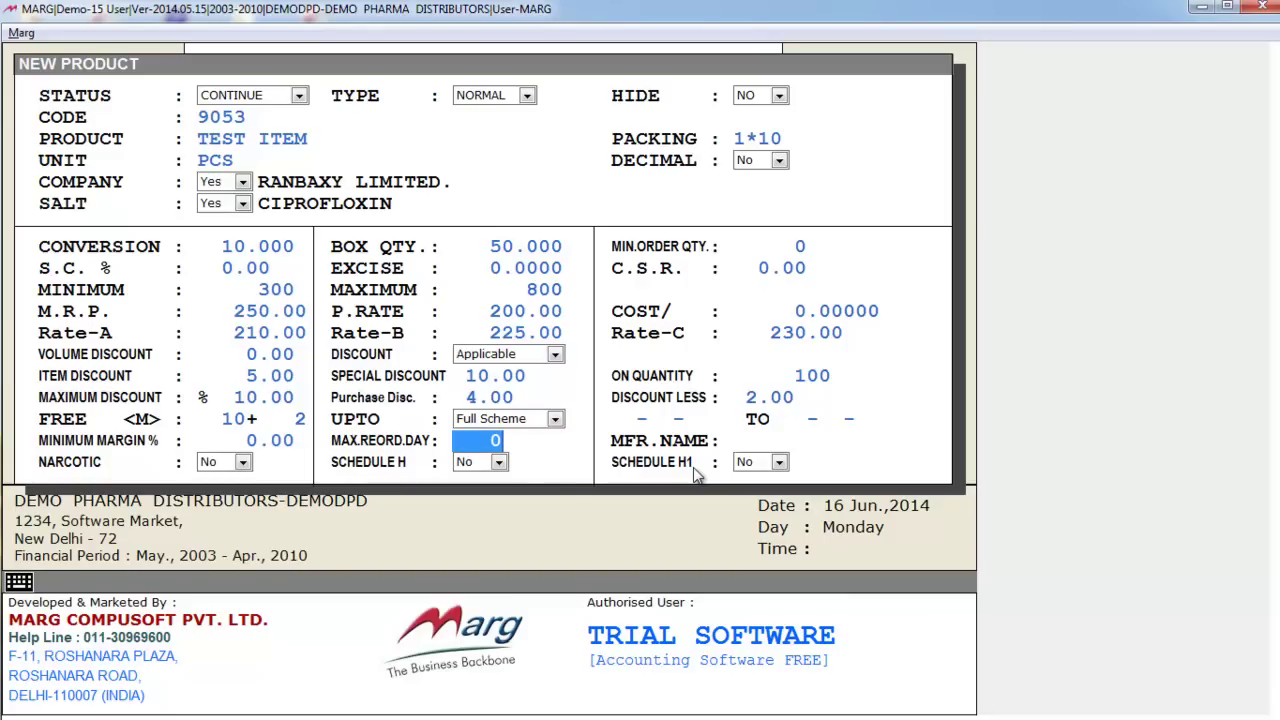
key("Return")
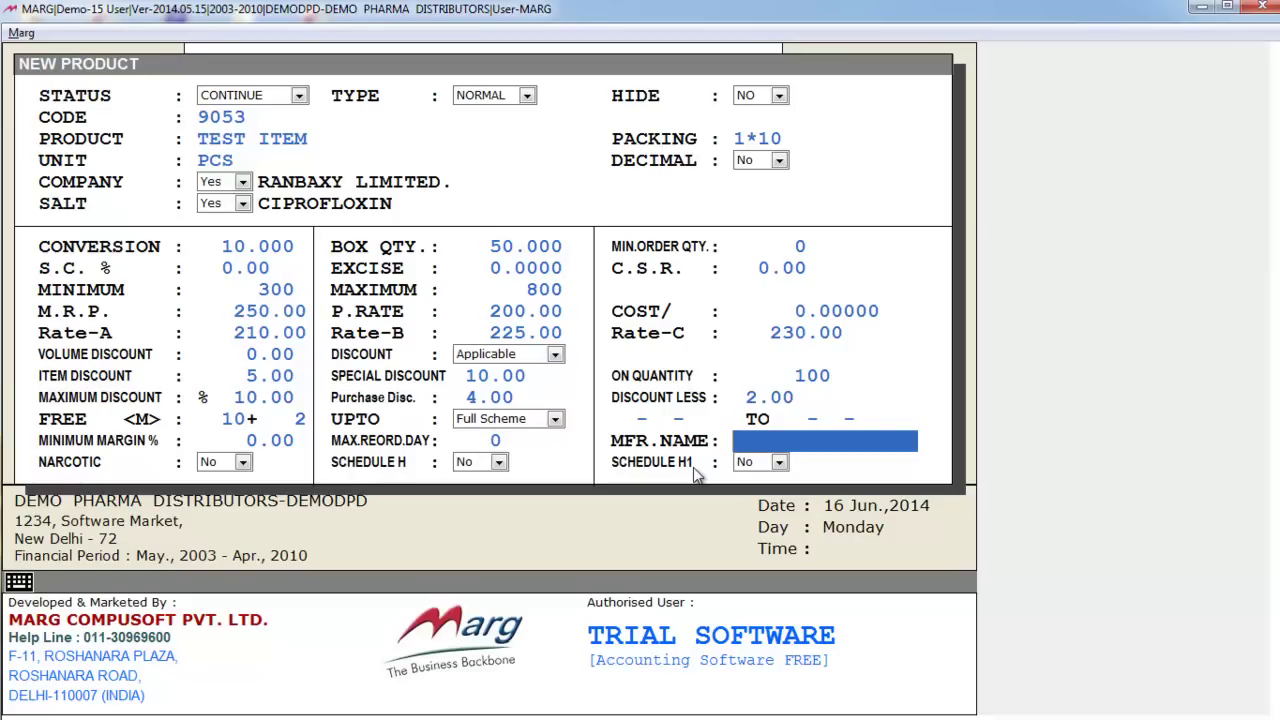
Leave the manufacturer name blank, keep Schedule H and Schedule H1 at No, and save the new product
key("Return")
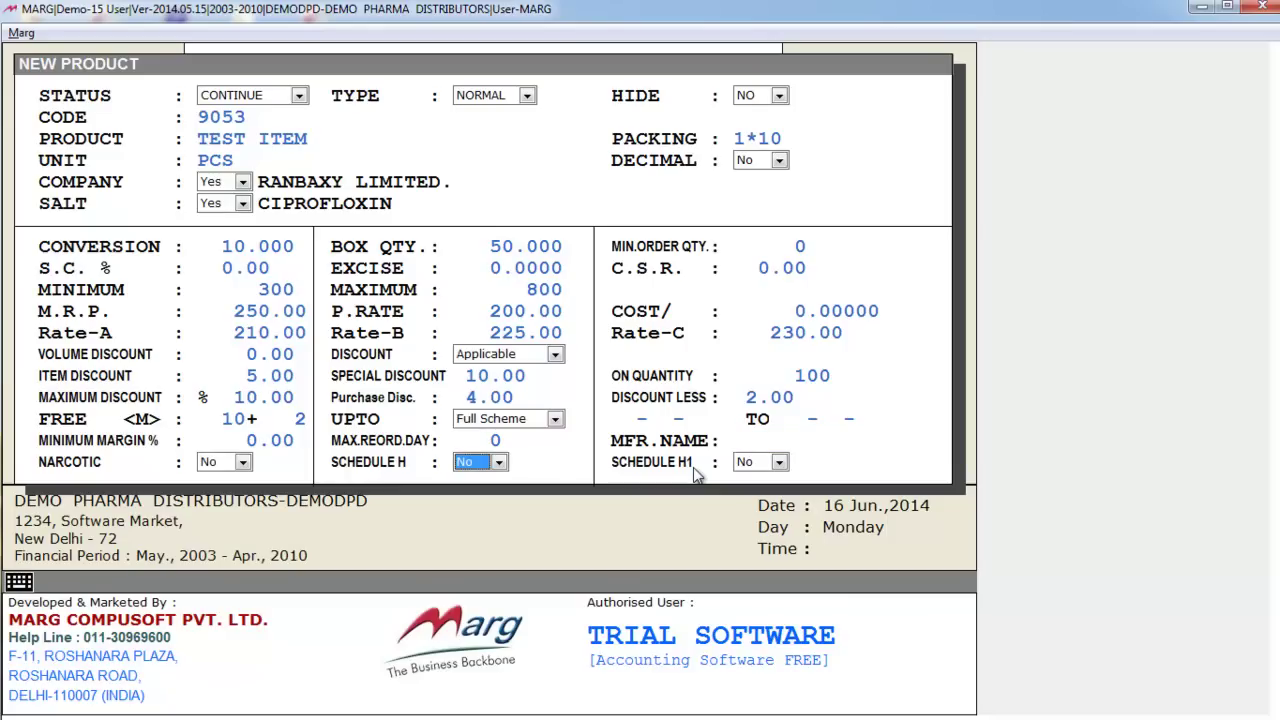
key("Return")
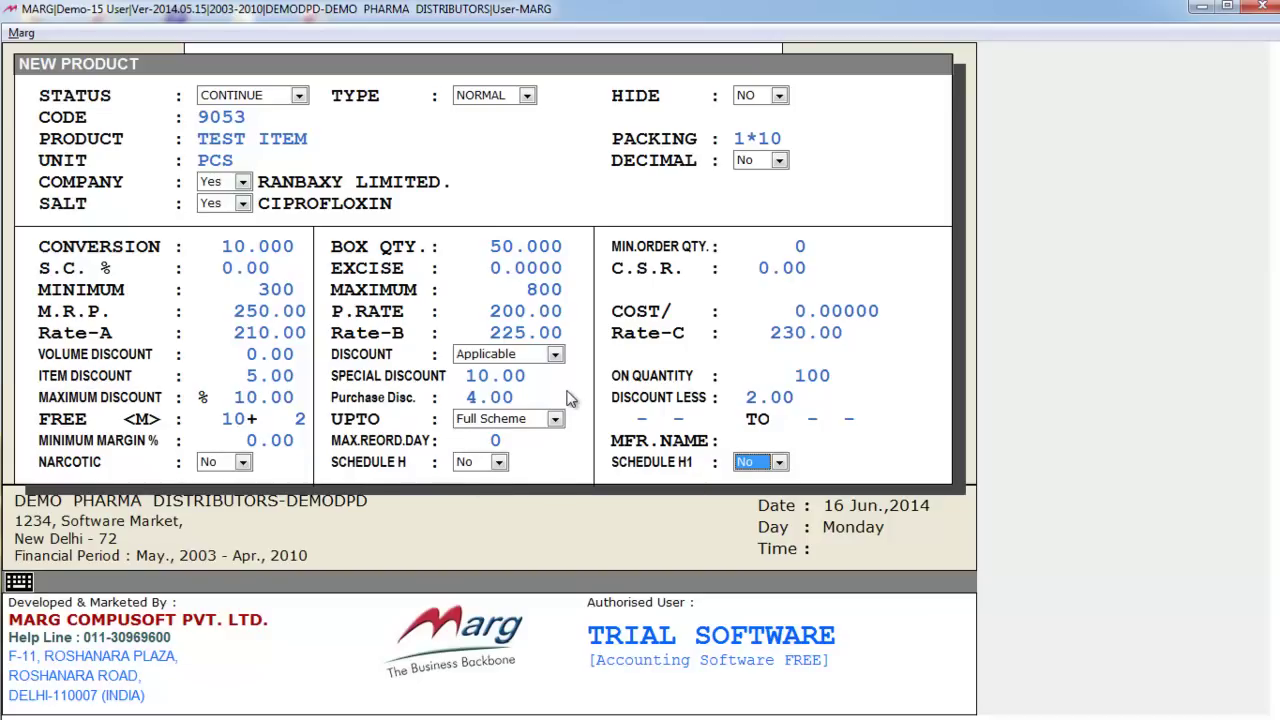
key("Return")
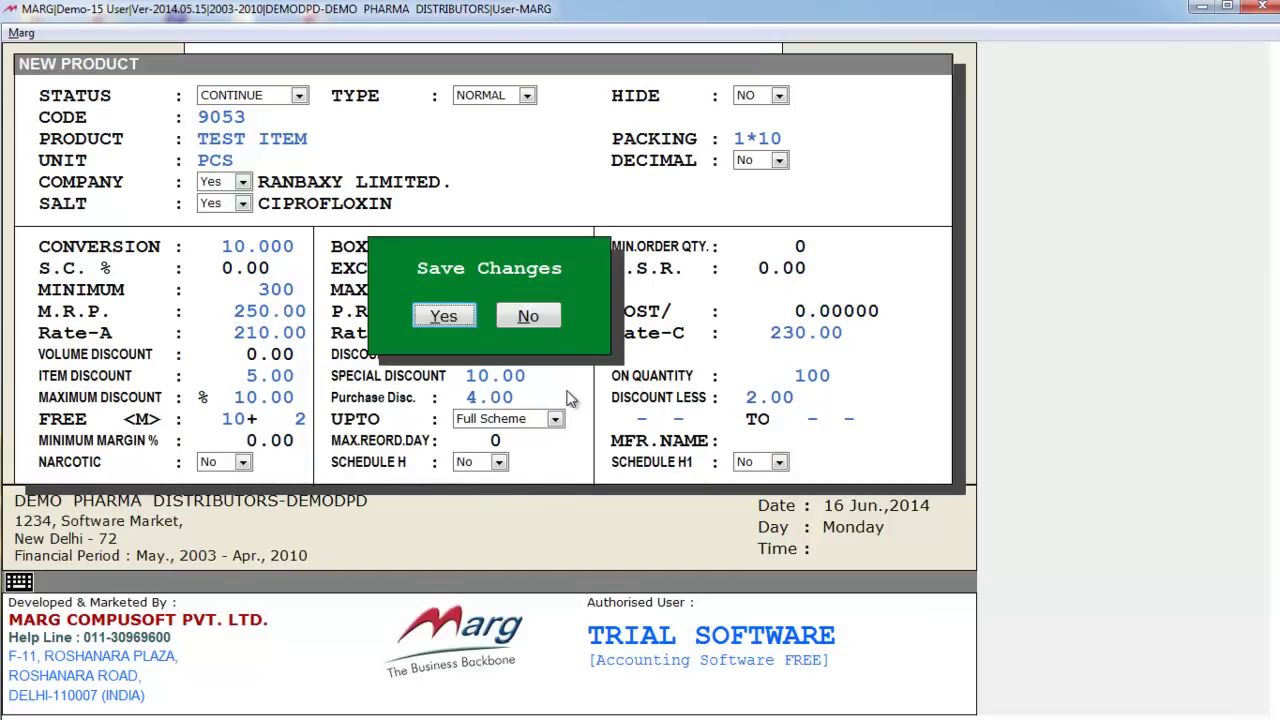
key("Return")
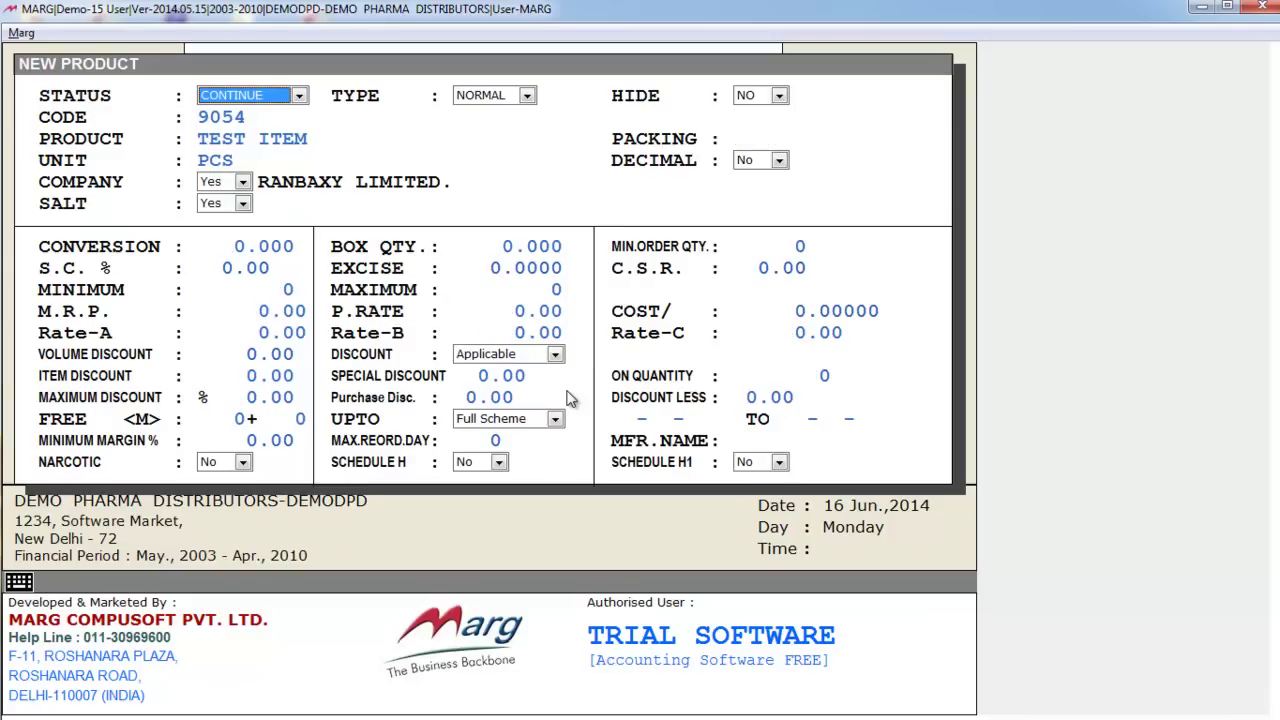